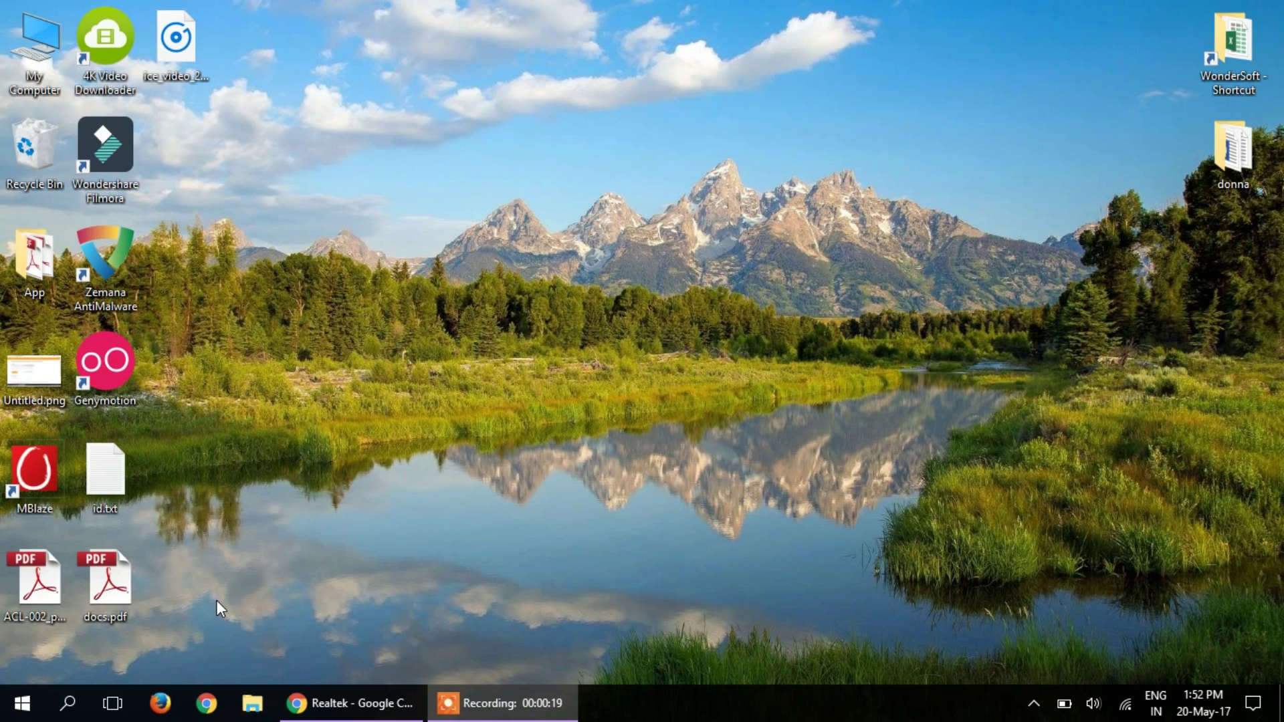
Open the Windows Sound control panel by searching for 'sound'
{"action": "left_click", "coordinate": [66, 708]}
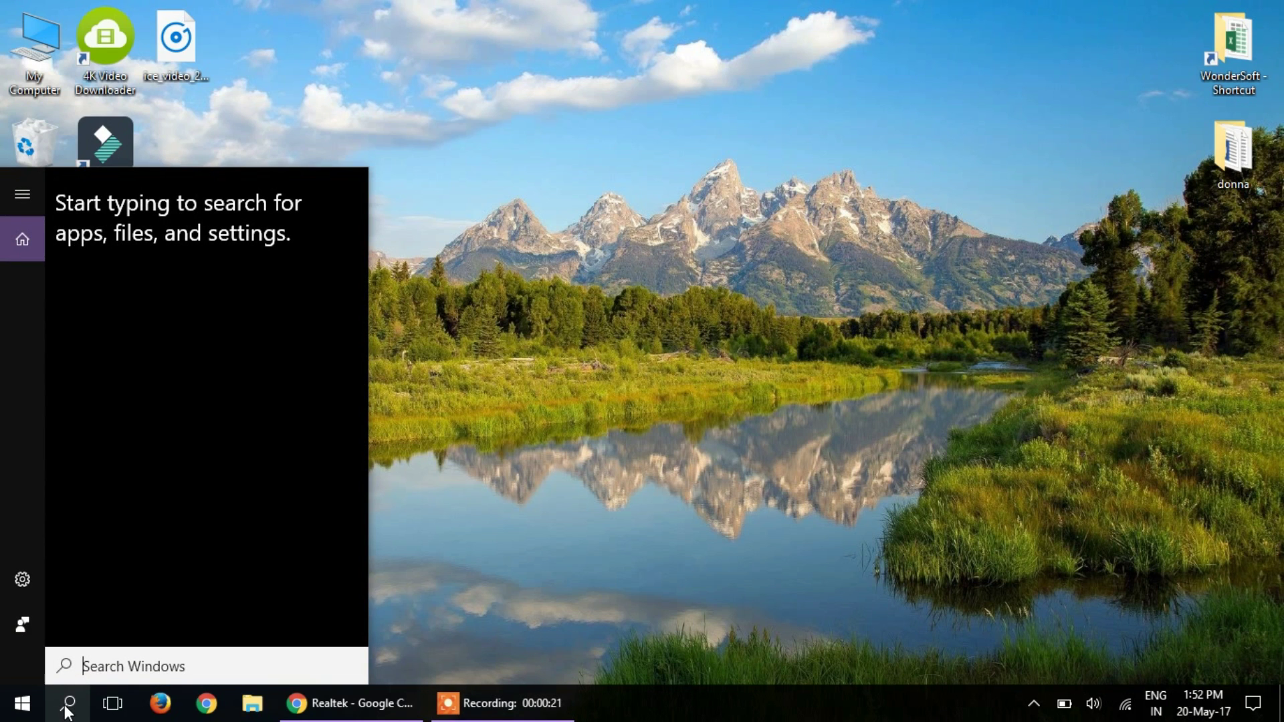
{"action": "type", "text": "sound"}
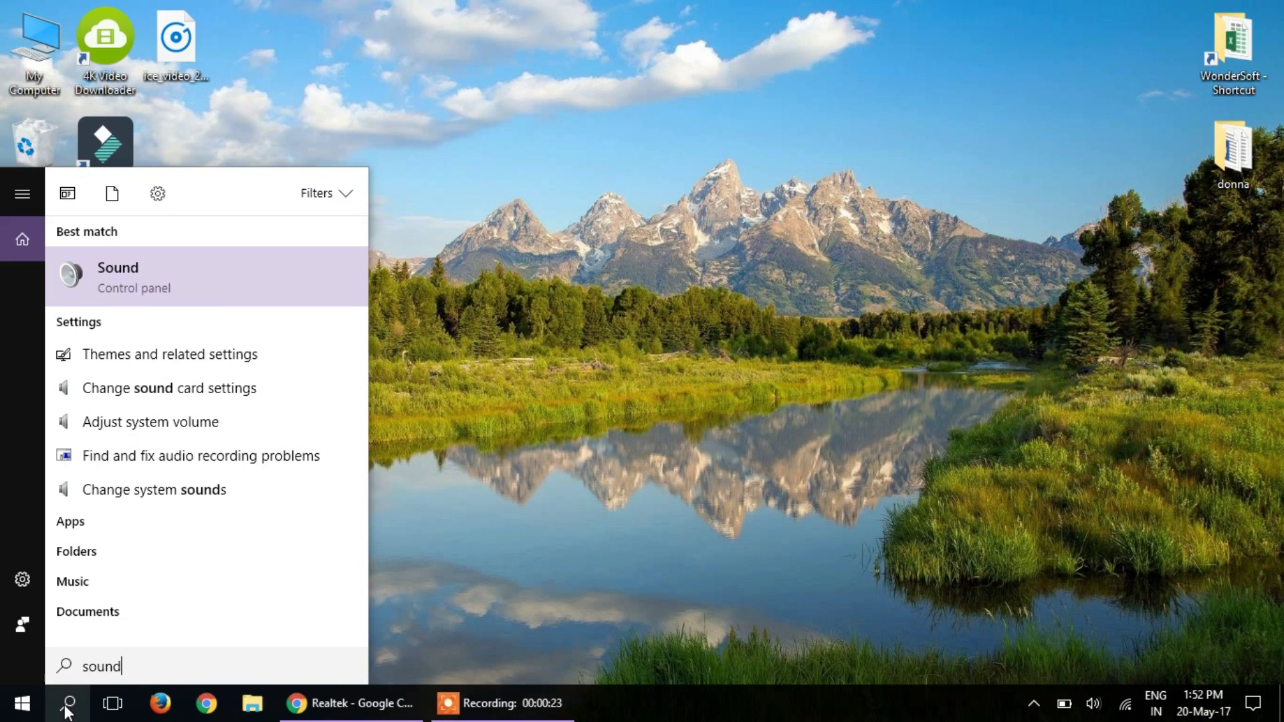
{"action": "key", "text": "Return"}
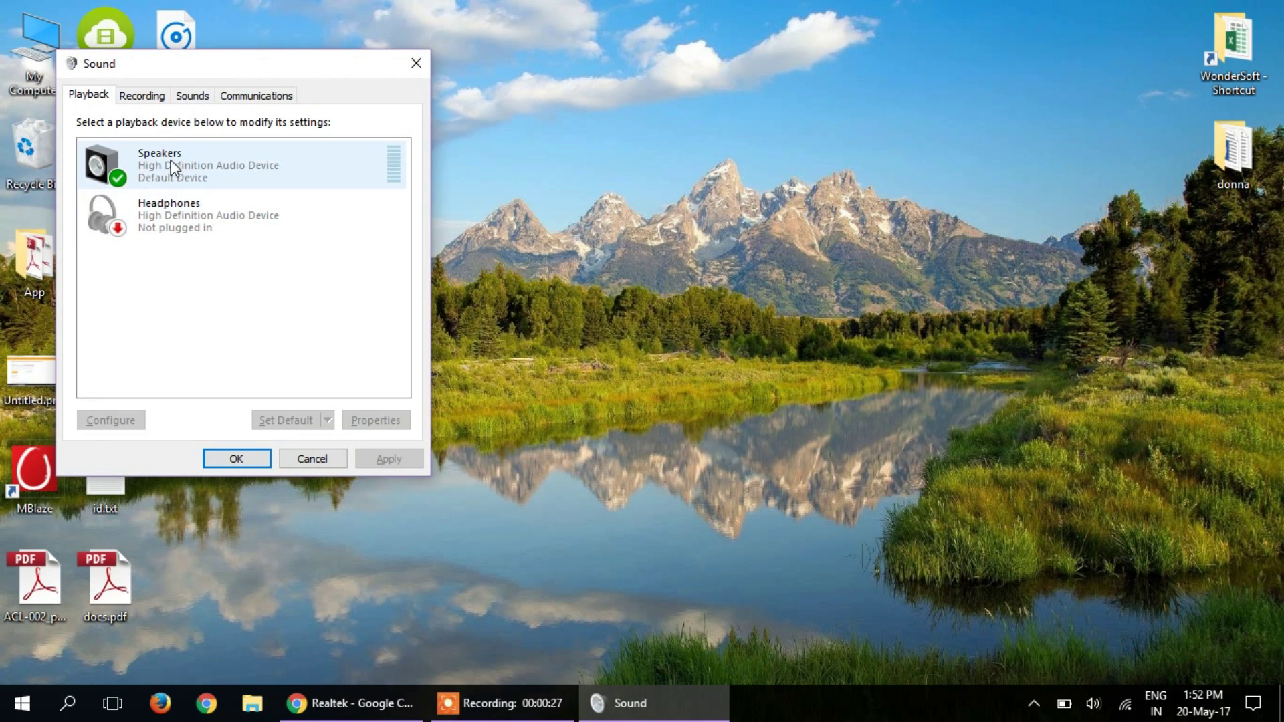
Check the Speakers' spatial sound settings, then close the Speakers Properties
{"action": "double_click", "coordinate": [216, 164]}
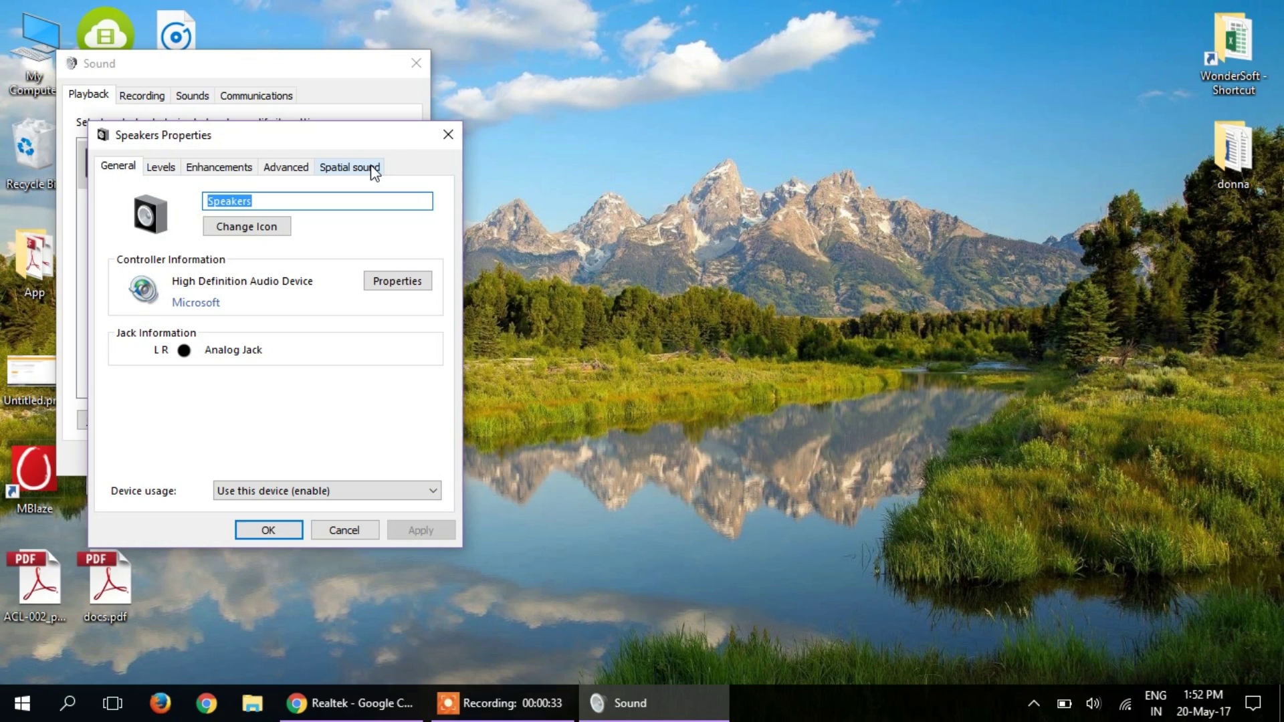
{"action": "left_click", "coordinate": [374, 171]}
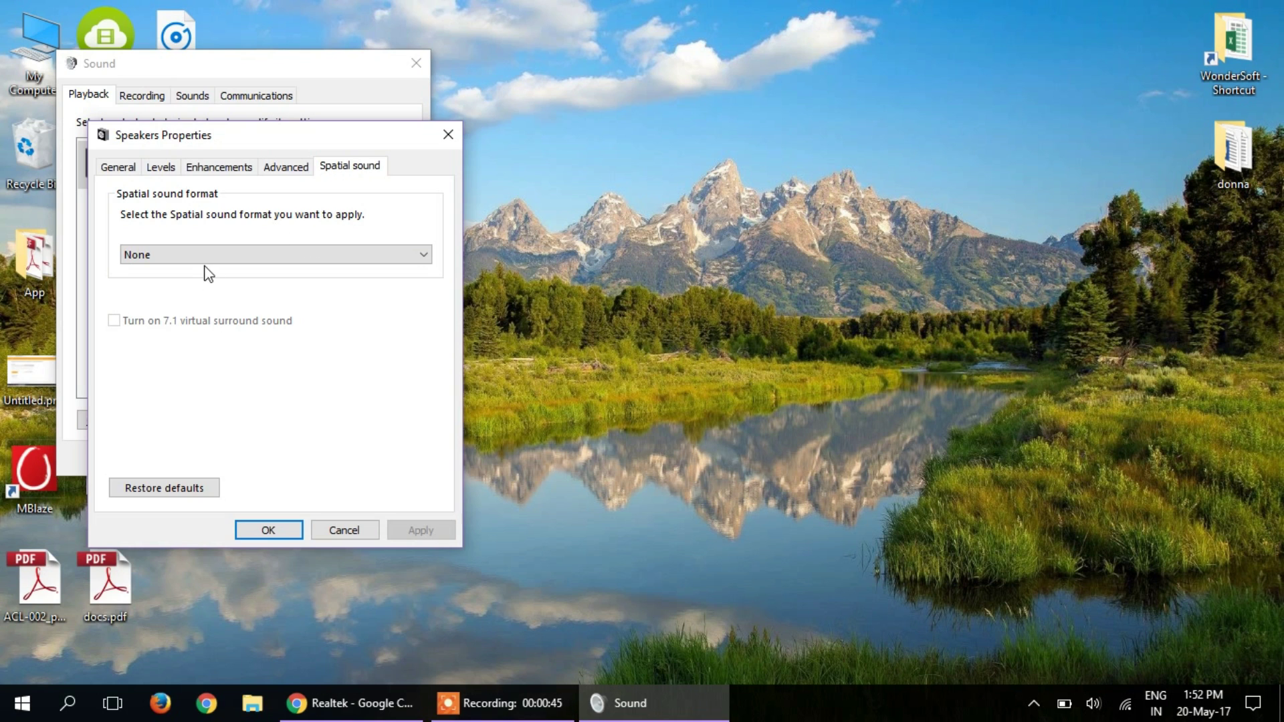
{"action": "left_click", "coordinate": [448, 136]}
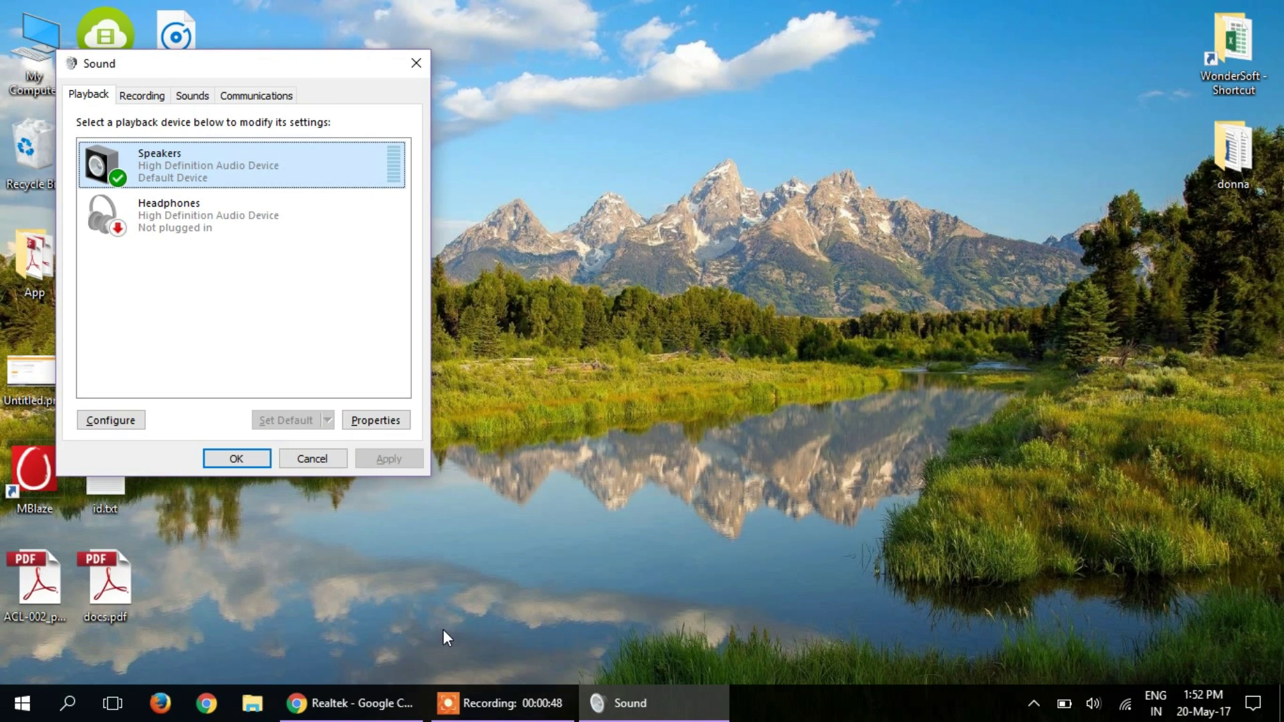
Accept Realtek's terms in Chrome to list the High Definition Audio Codecs R2.81 drivers, then return to Sound
{"action": "left_click", "coordinate": [387, 703]}
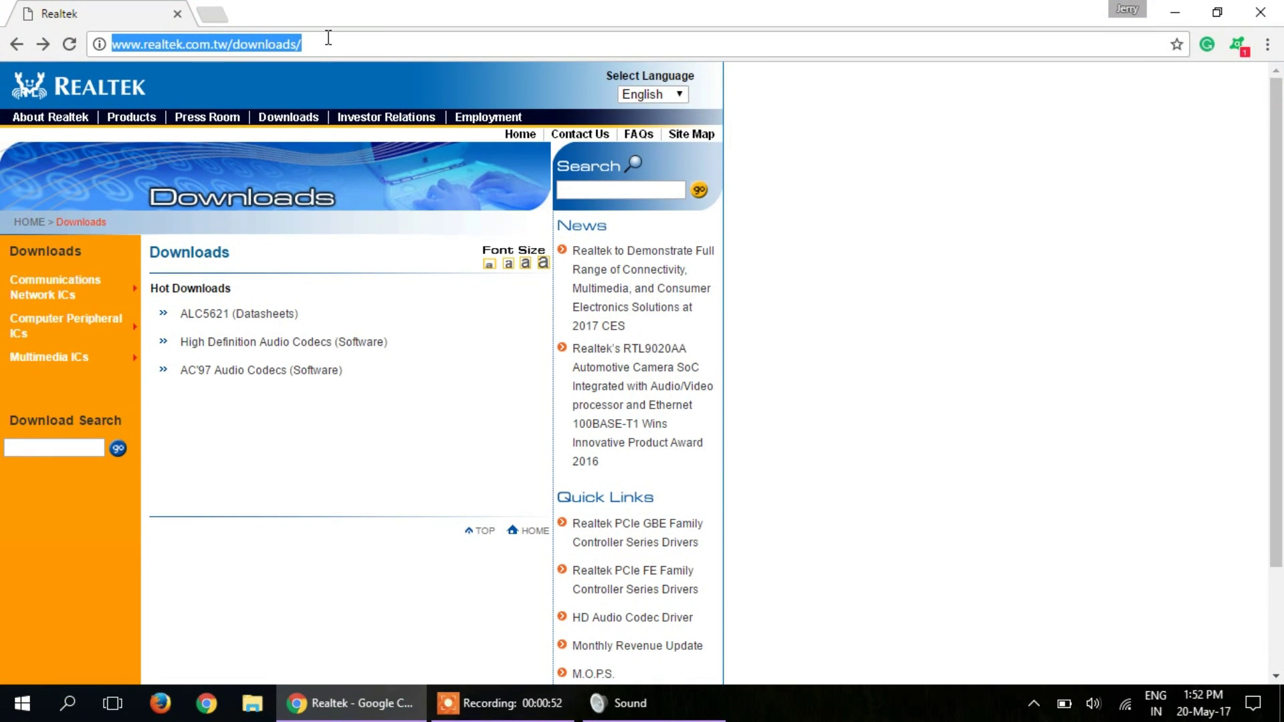
{"action": "left_click", "coordinate": [328, 38]}
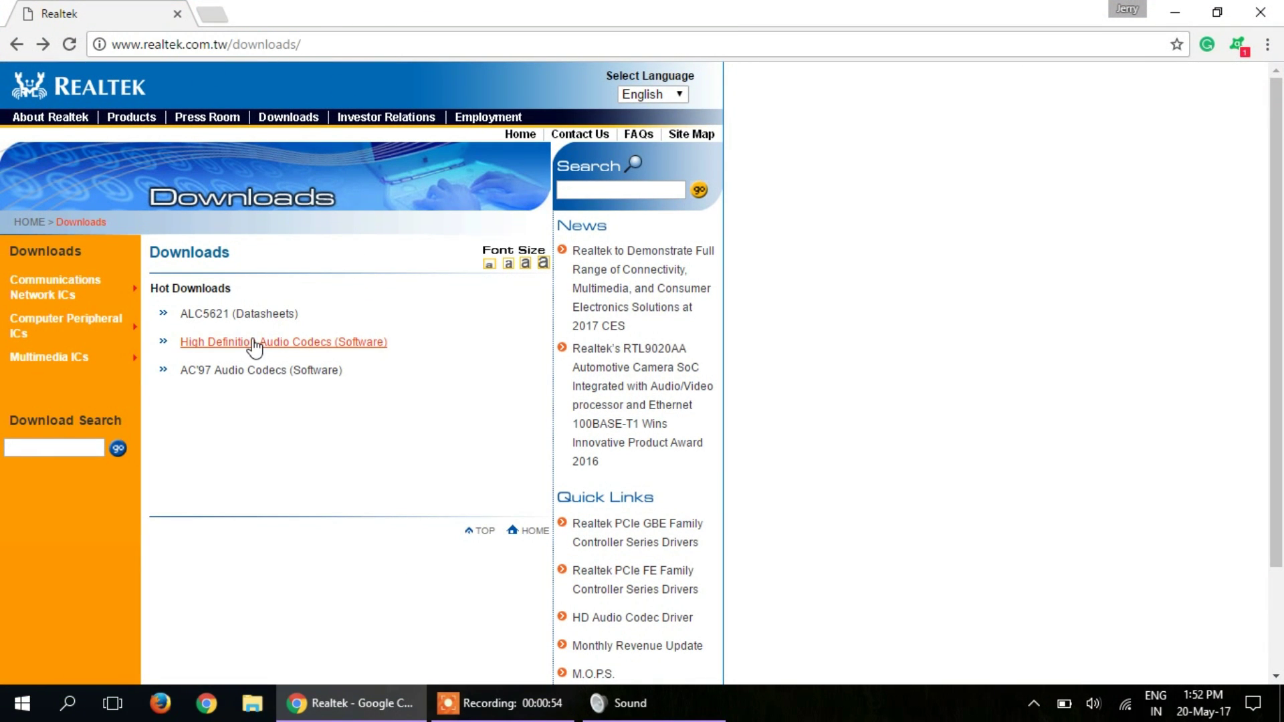
{"action": "left_click", "coordinate": [275, 341]}
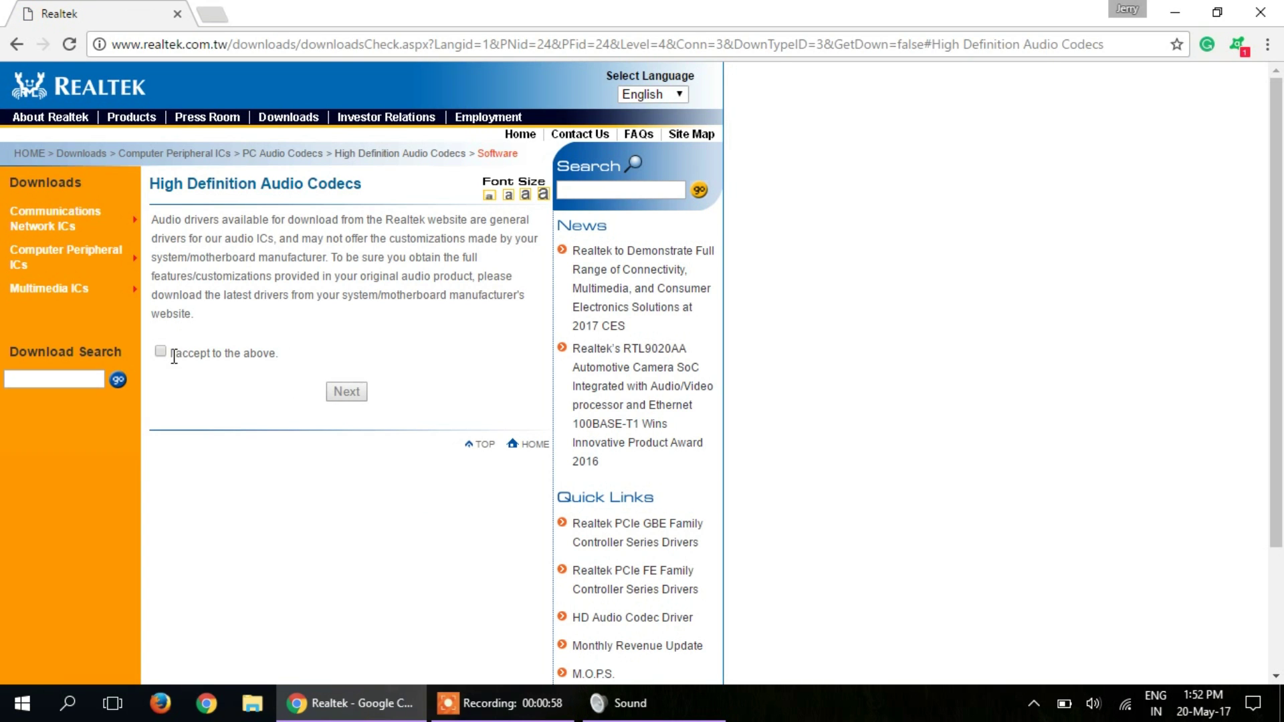
{"action": "left_click", "coordinate": [160, 352]}
{"action": "left_click", "coordinate": [354, 396]}
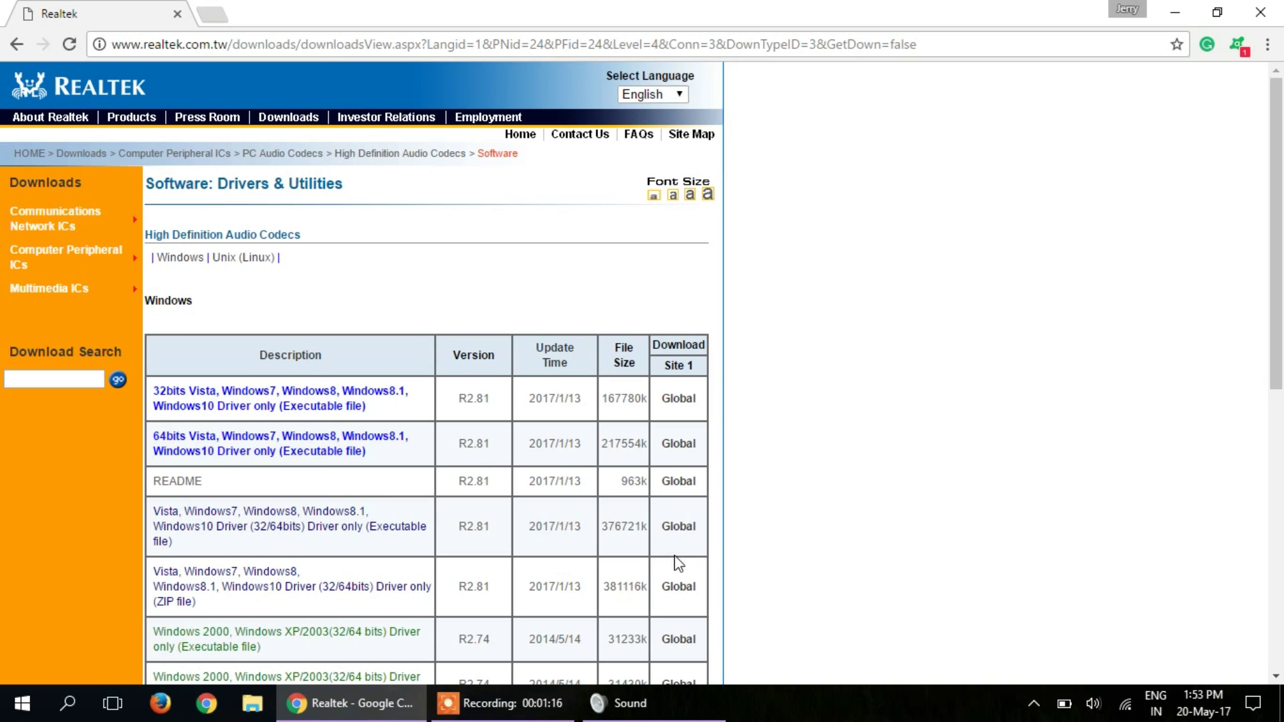
{"action": "left_click", "coordinate": [657, 714]}
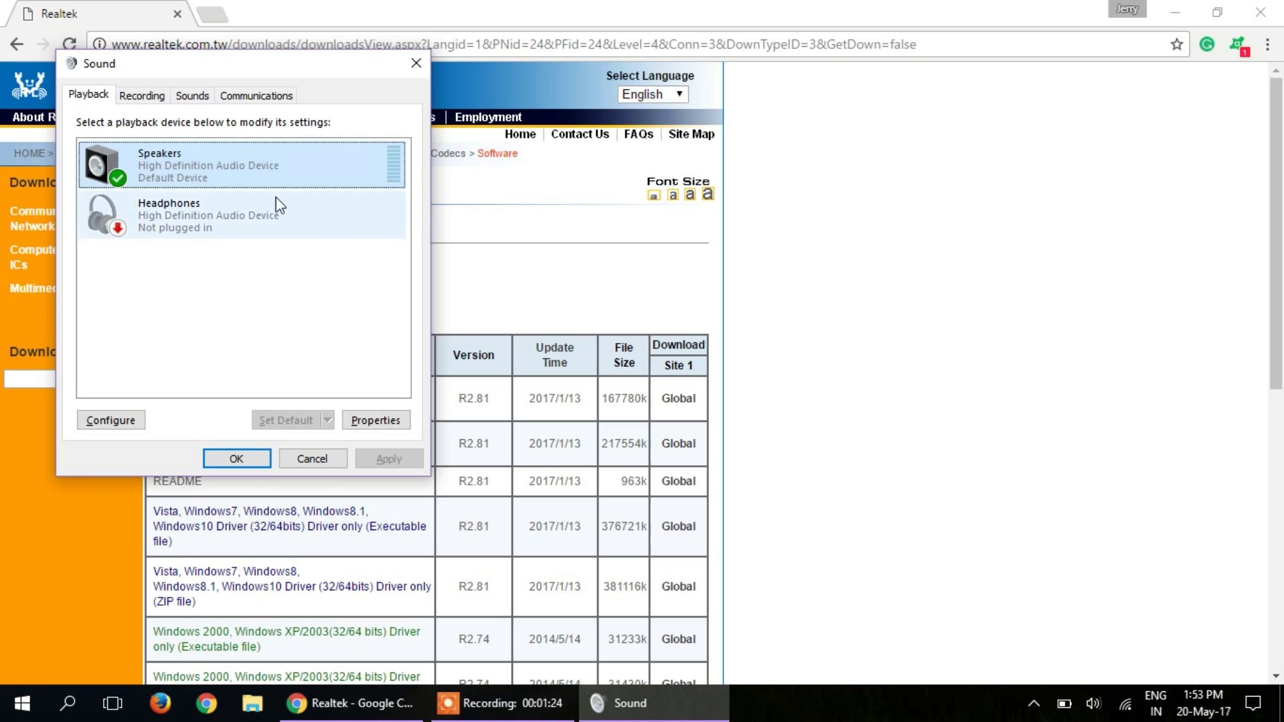
Review the Speakers' spatial sound formats and cancel, leaving the format at None
{"action": "double_click", "coordinate": [249, 188]}
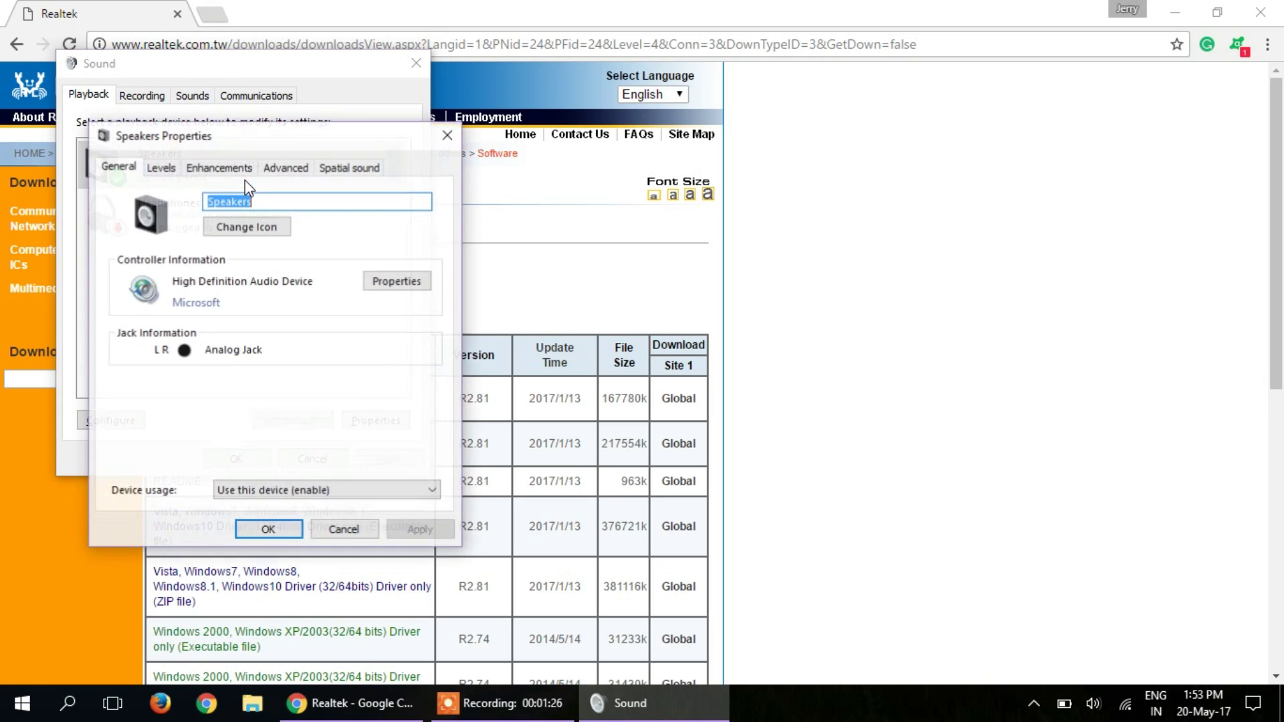
{"action": "left_click", "coordinate": [333, 173]}
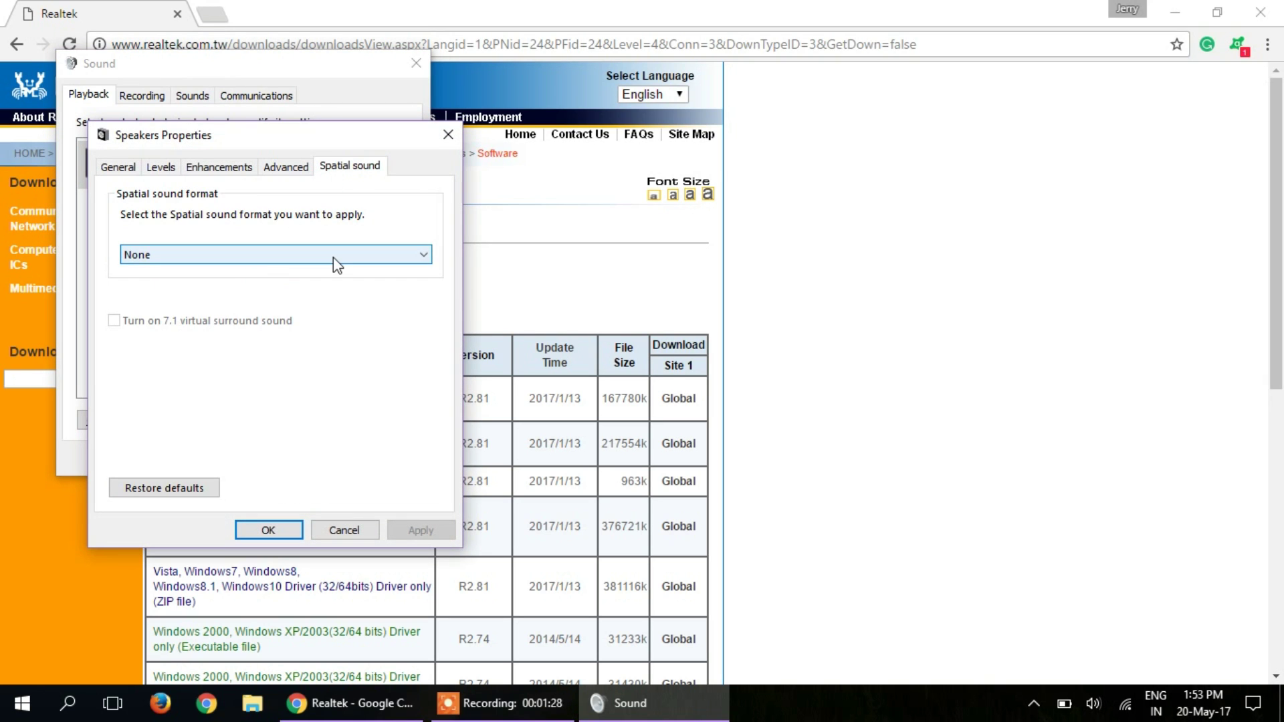
{"action": "left_click", "coordinate": [282, 257]}
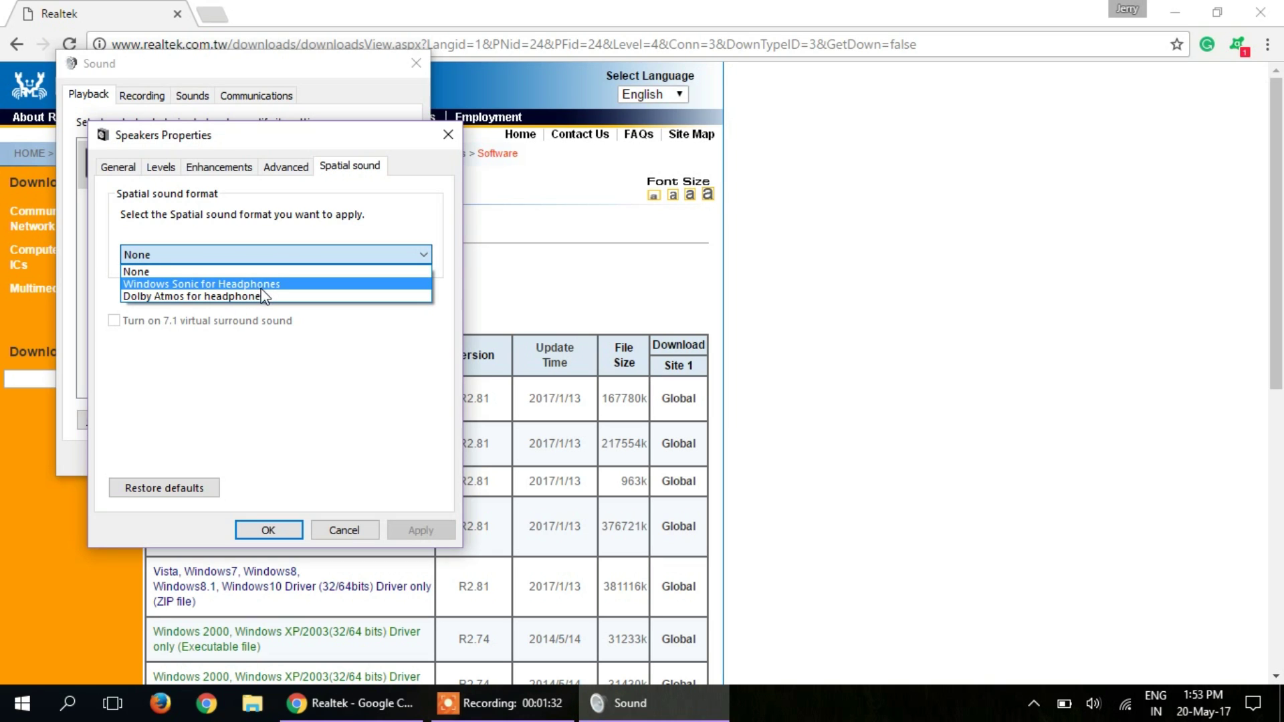
{"action": "left_click", "coordinate": [267, 366]}
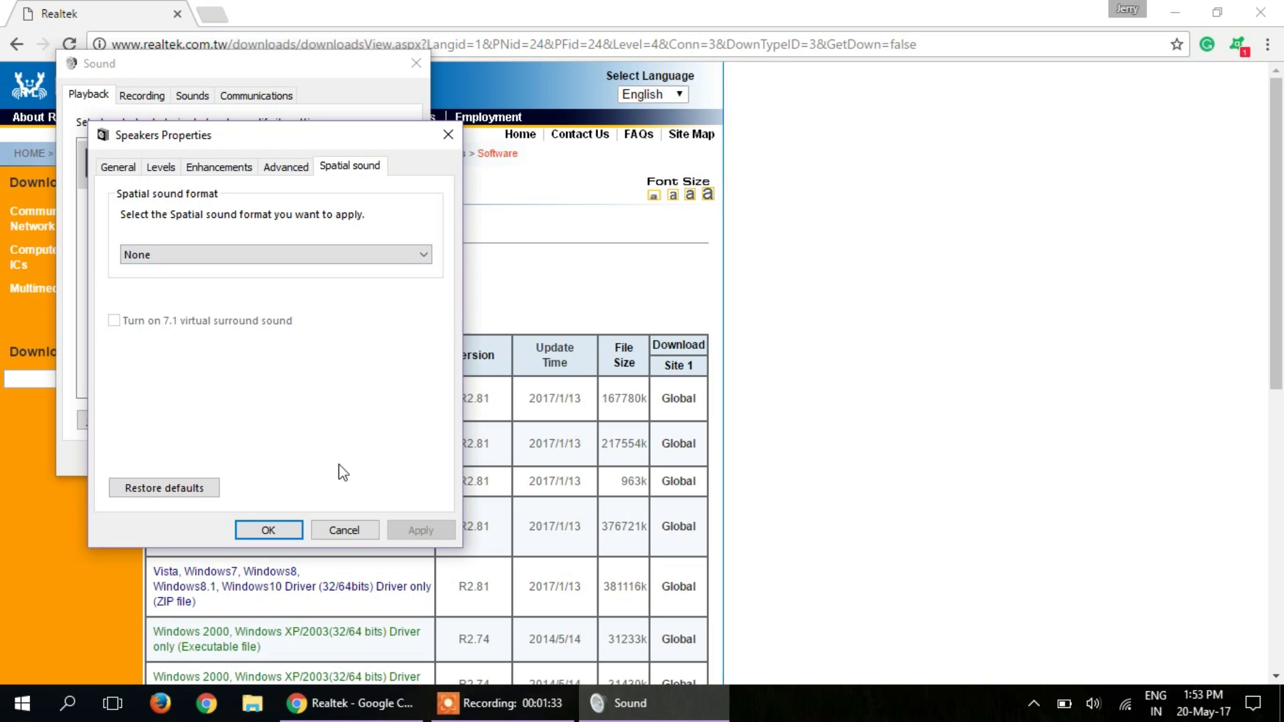
{"action": "left_click", "coordinate": [354, 523]}
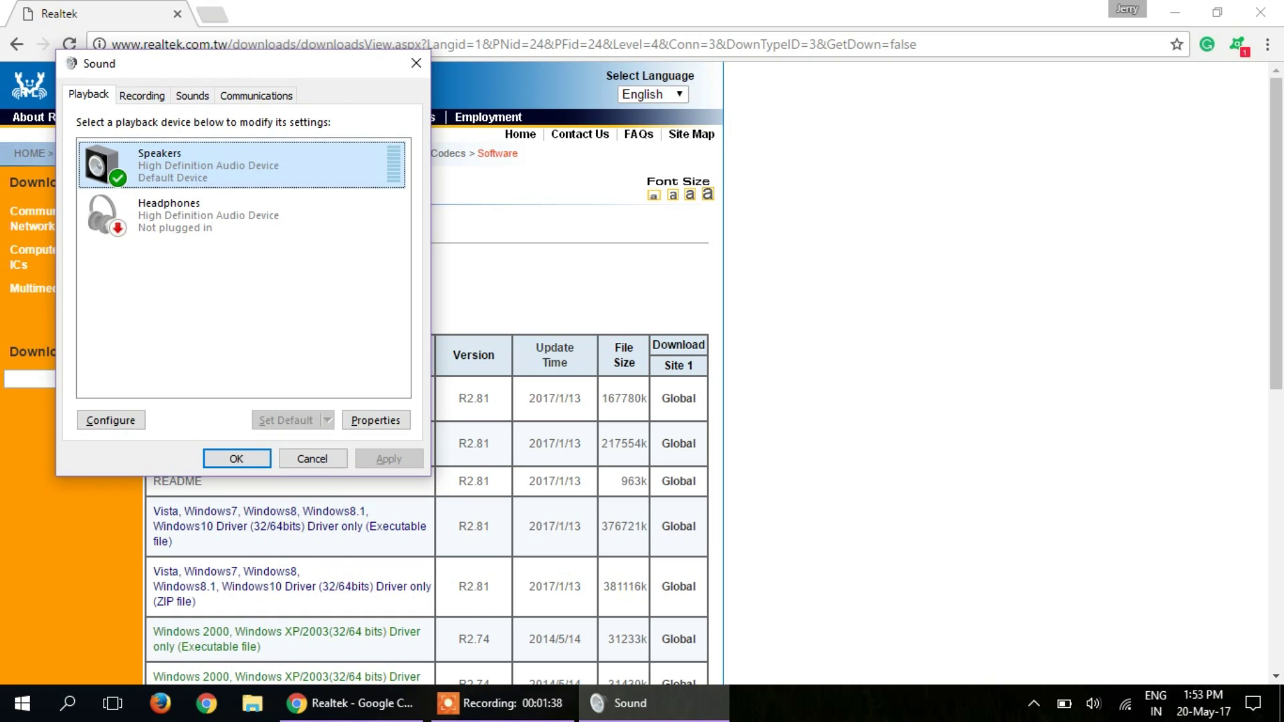
Launch Microsoft Store from a Windows search for 'store'
{"action": "left_click", "coordinate": [67, 703]}
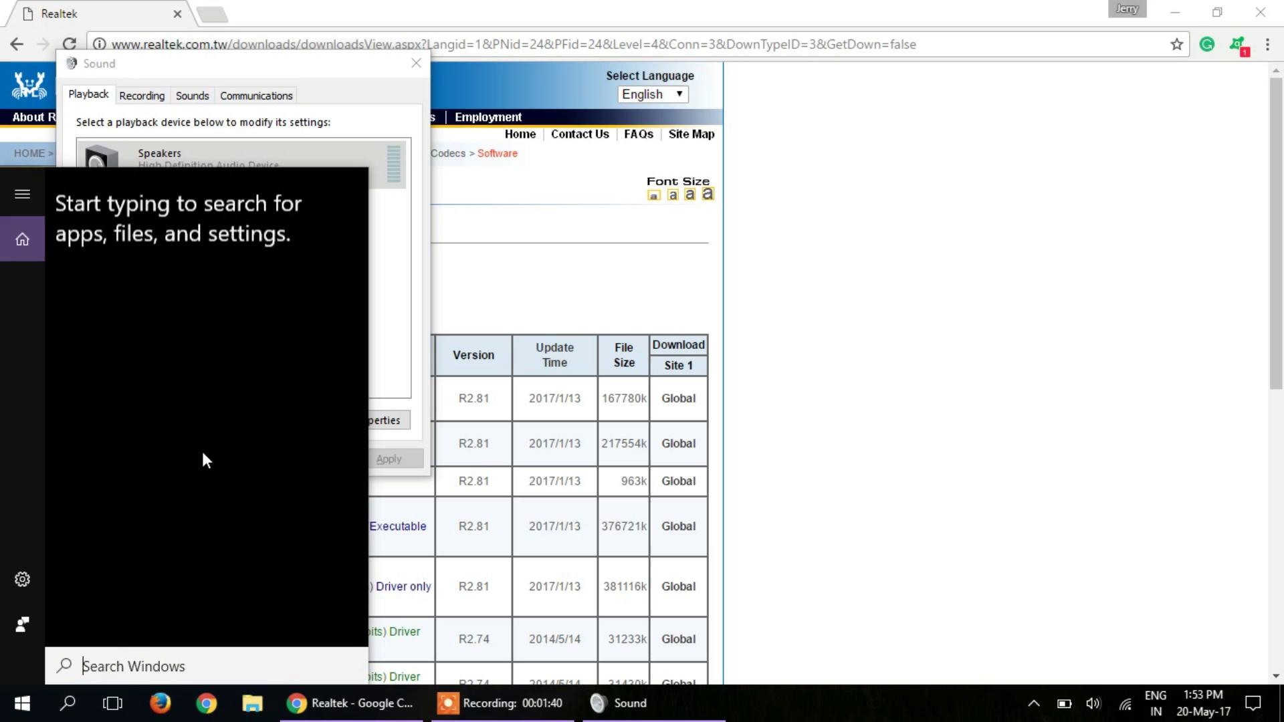
{"action": "type", "text": "store"}
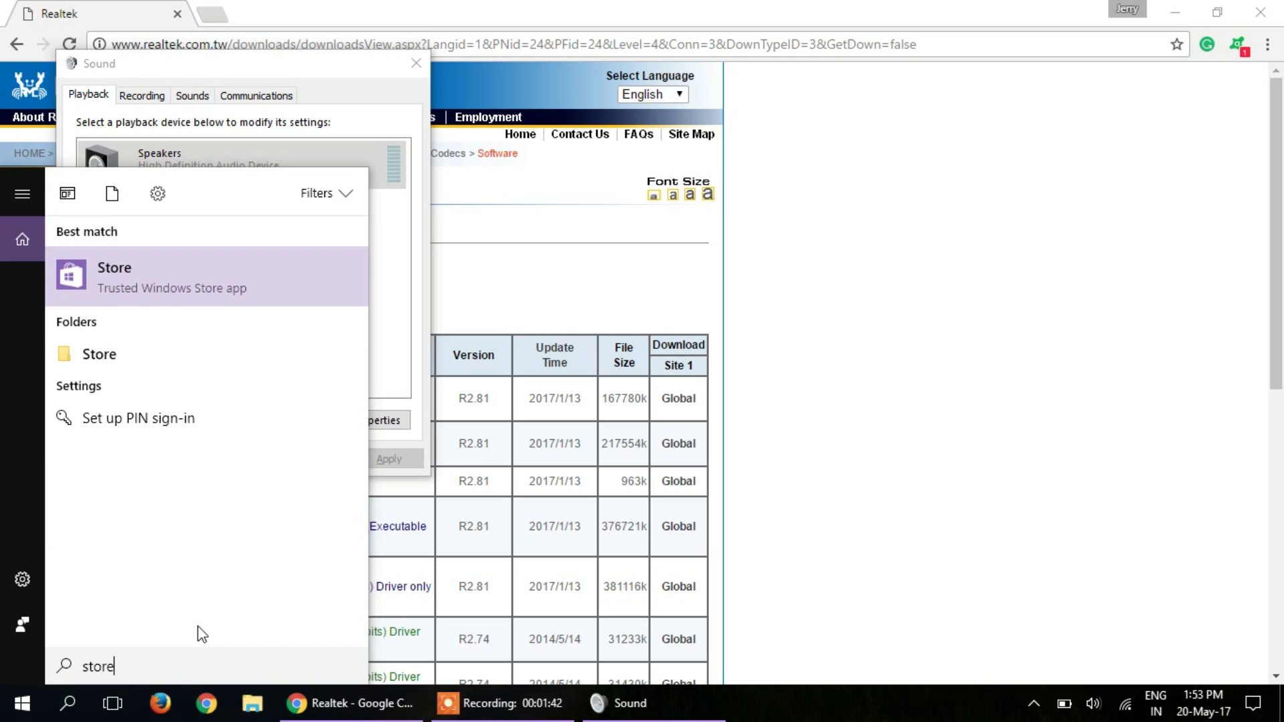
{"action": "key", "text": "Return"}
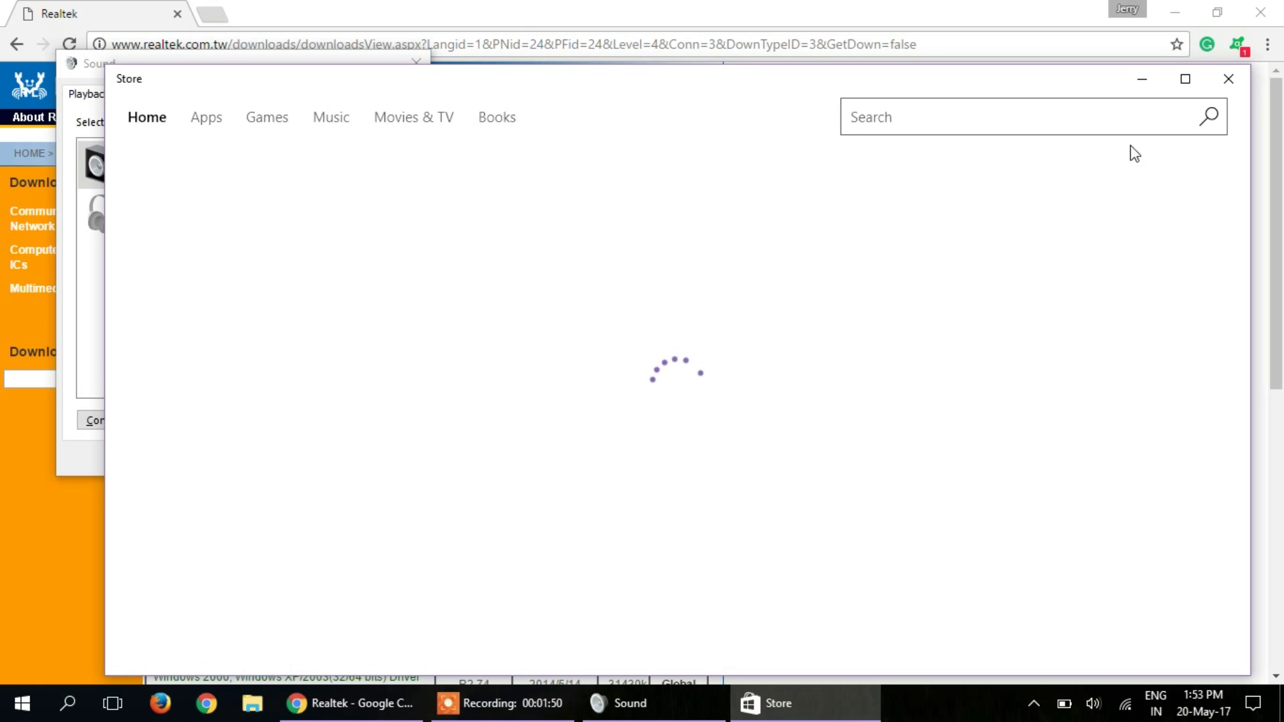
Search the Store for 'dolby access' and open the Dolby Access app page
{"action": "type", "text": "d"}
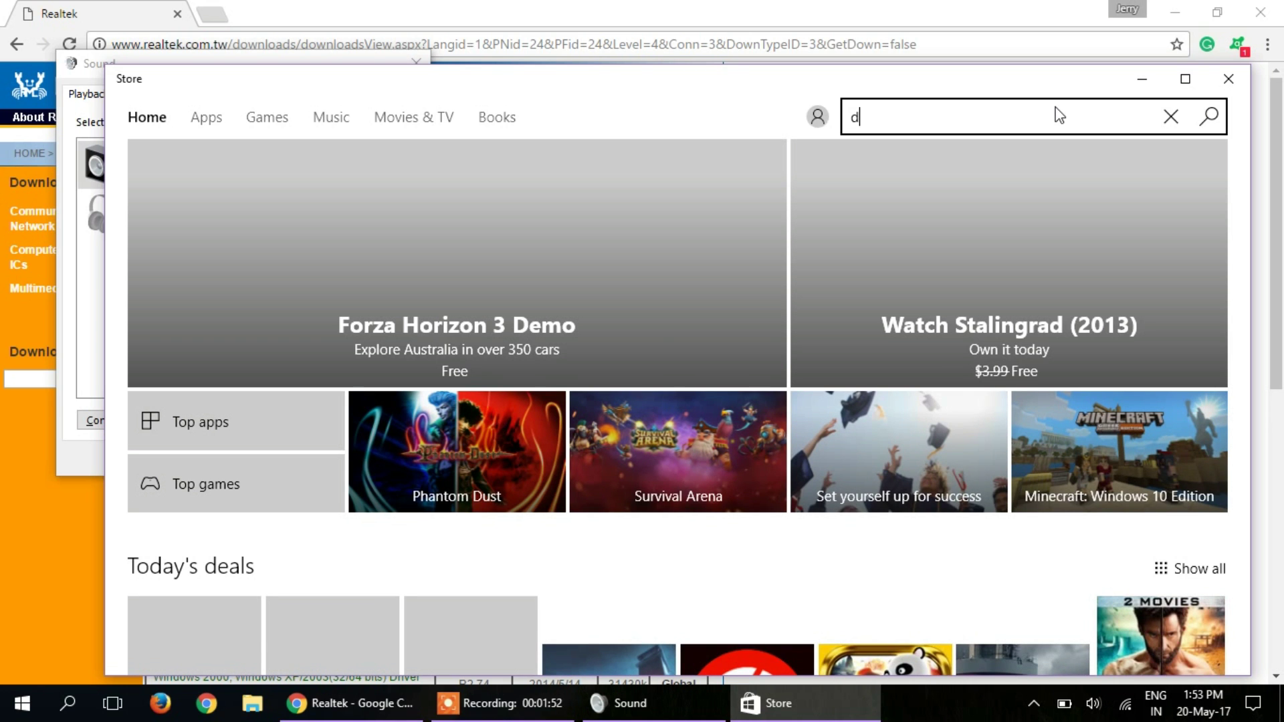
{"action": "type", "text": "olby access"}
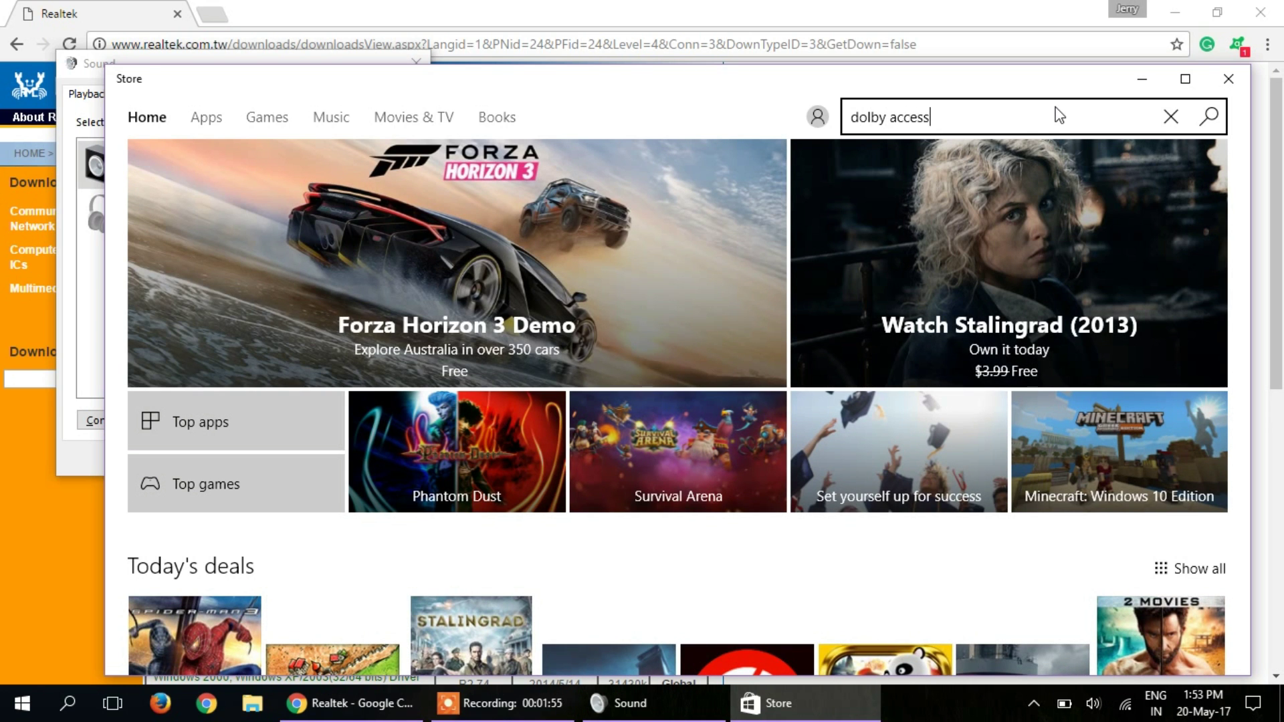
{"action": "key", "text": "Return"}
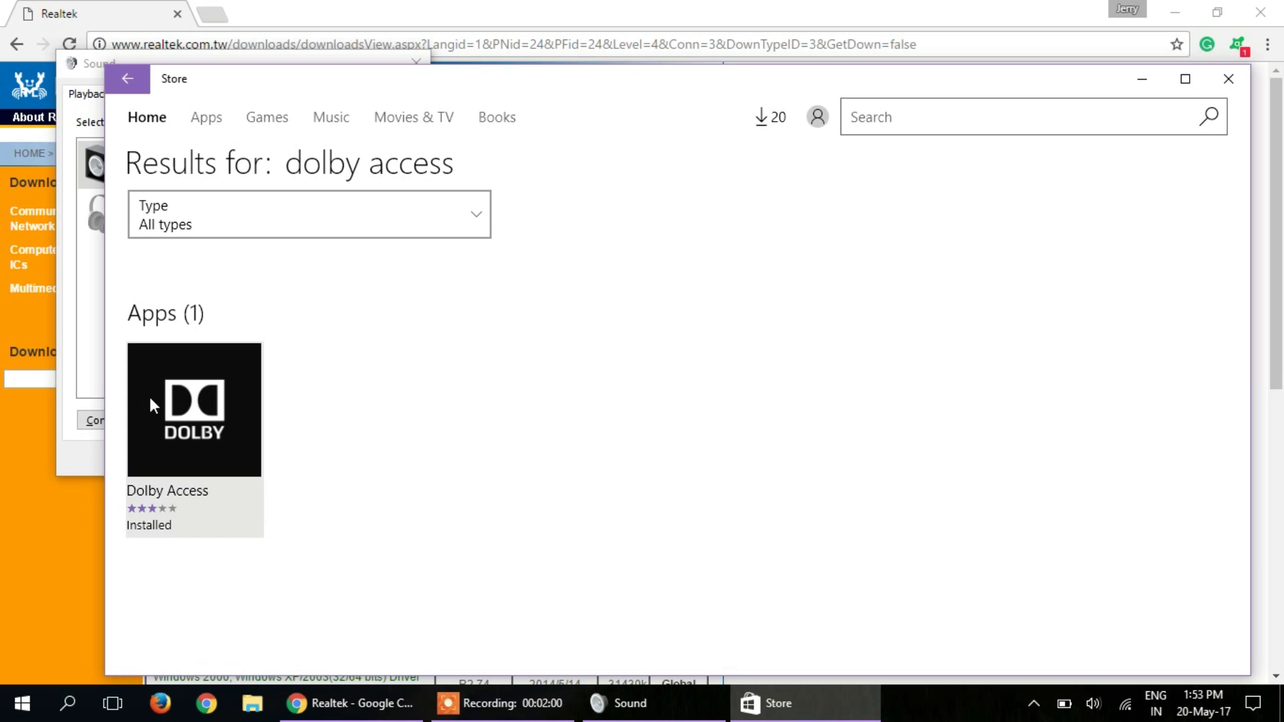
{"action": "left_click", "coordinate": [148, 395]}
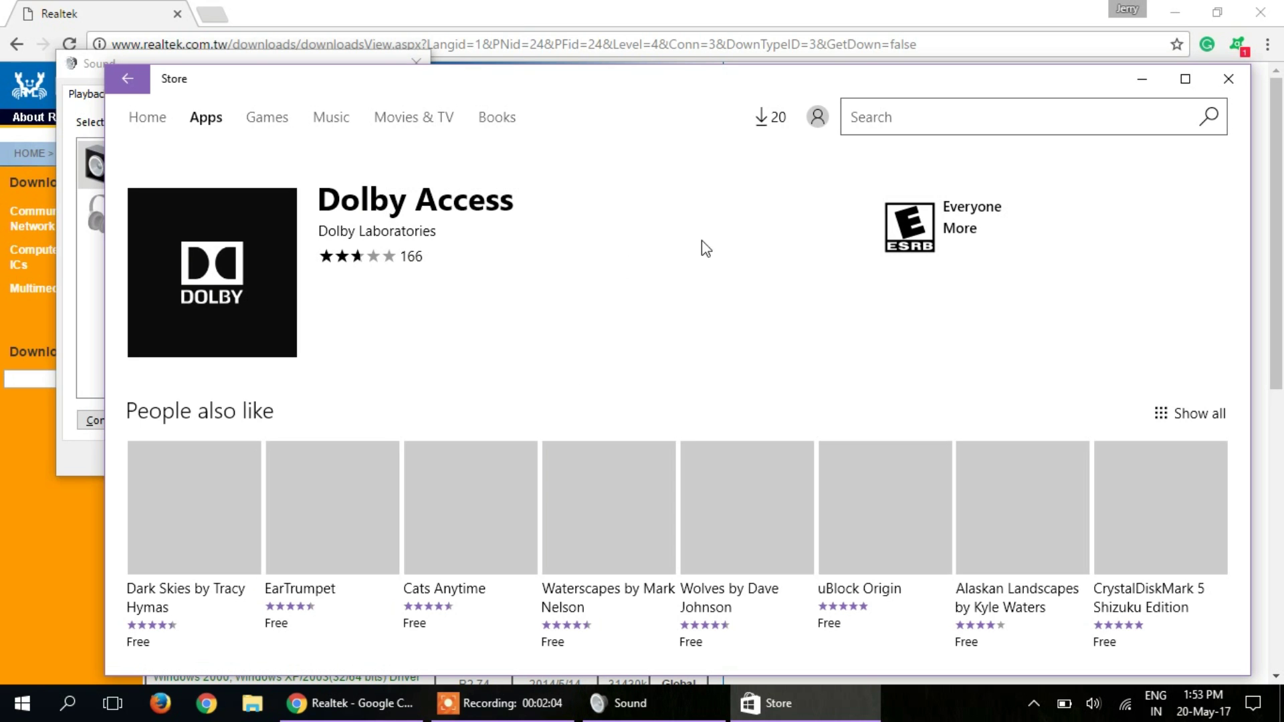
Close the Store and pick Dolby Atmos for headphones as the Headphones' spatial sound format
{"action": "left_click", "coordinate": [1228, 80]}
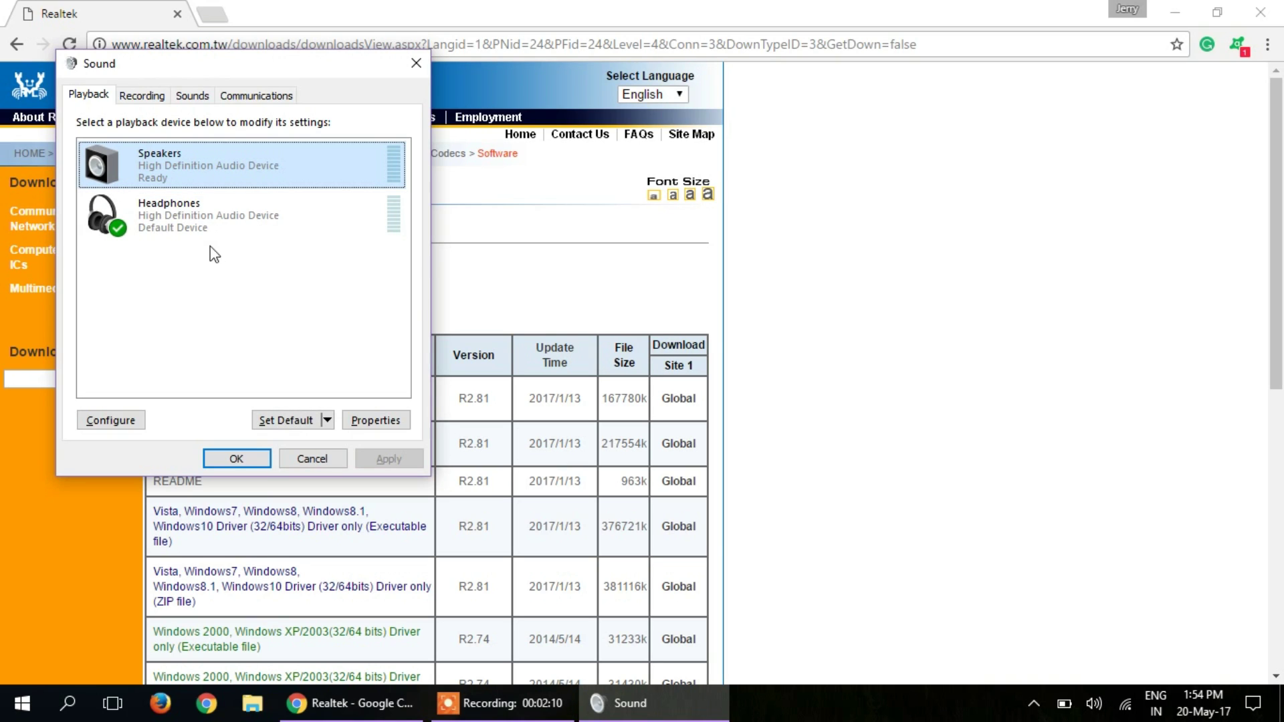
{"action": "double_click", "coordinate": [168, 231]}
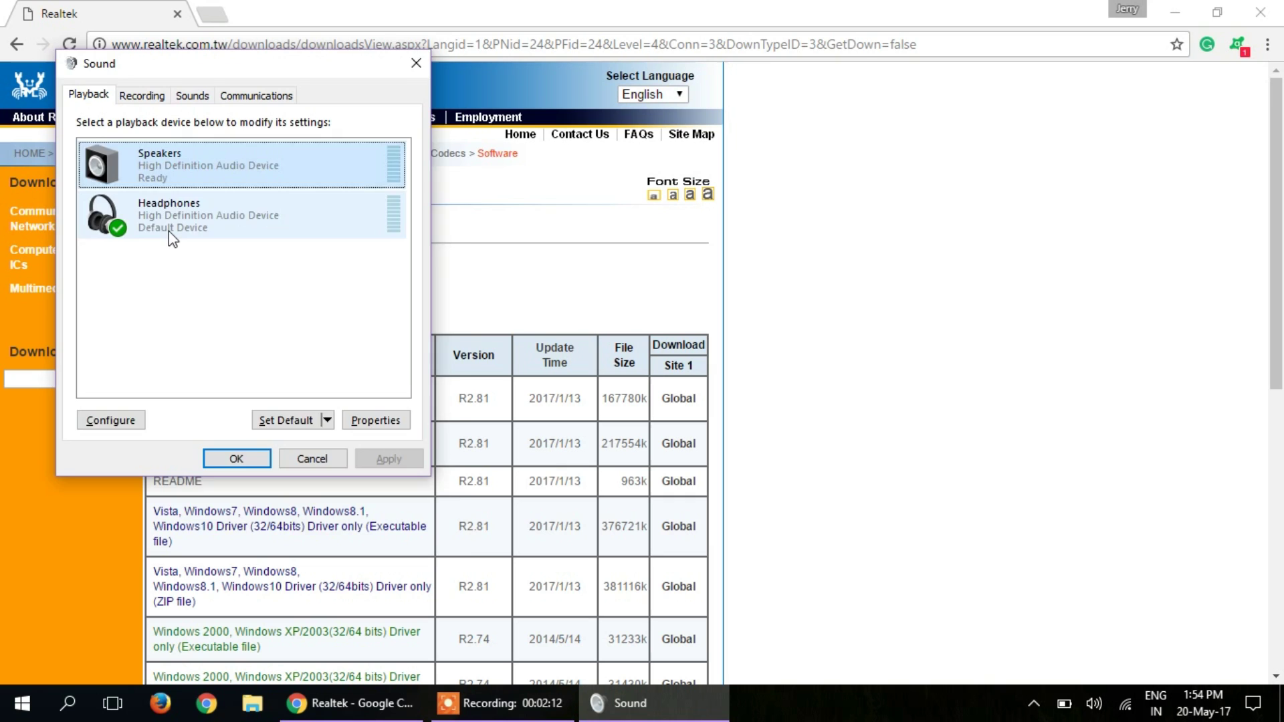
{"action": "left_click", "coordinate": [348, 167]}
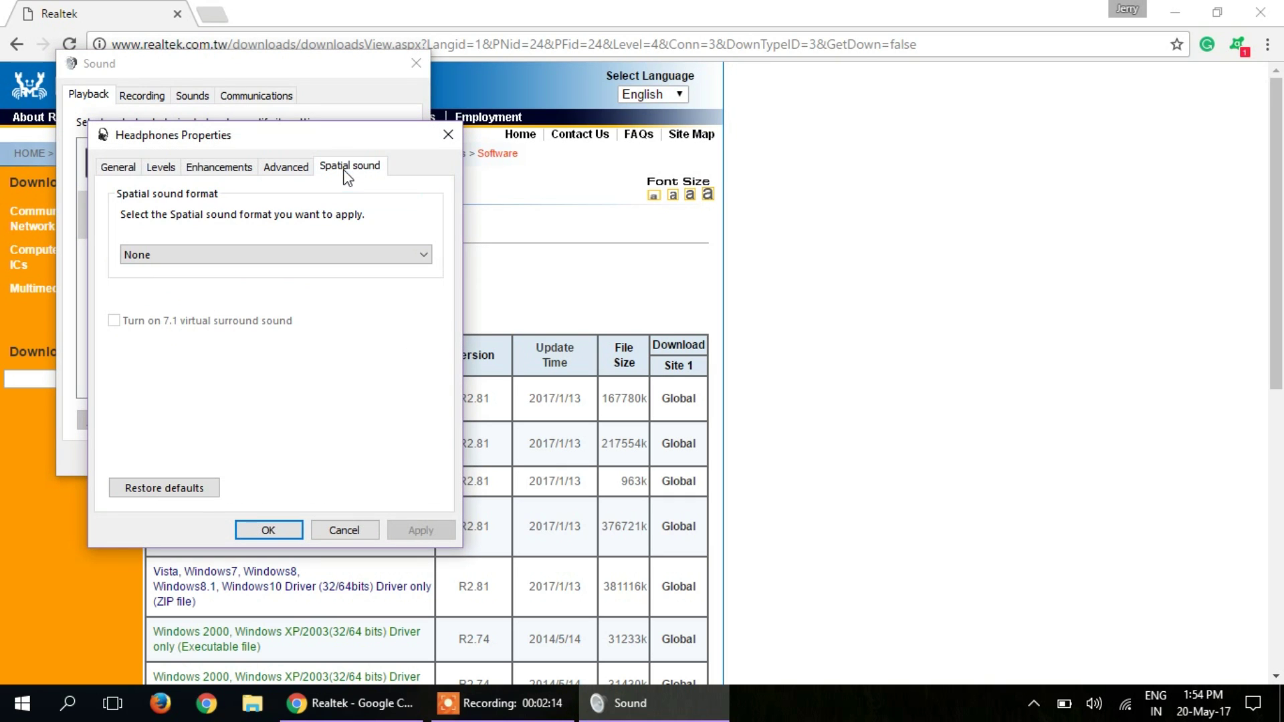
{"action": "left_click", "coordinate": [275, 256]}
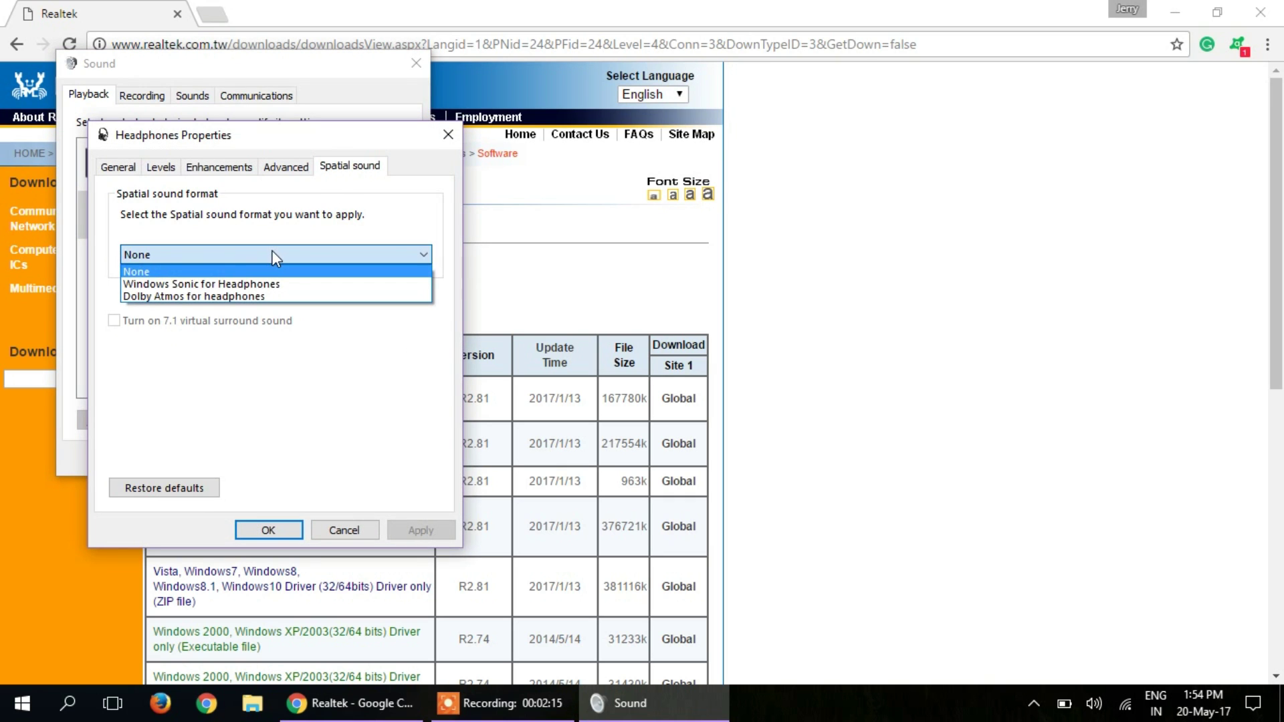
{"action": "left_click", "coordinate": [250, 290]}
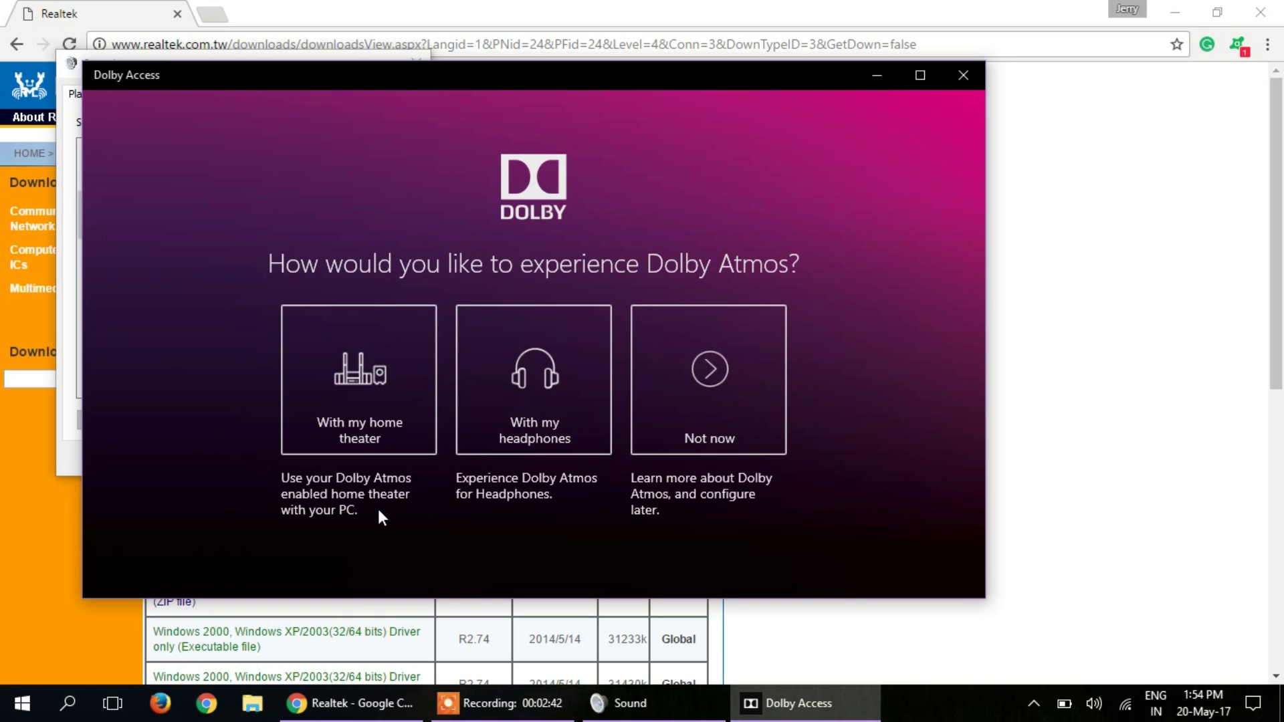
Choose 'With my headphones', start the 30-day trial, and accept downloading the extra content
{"action": "left_click", "coordinate": [547, 394]}
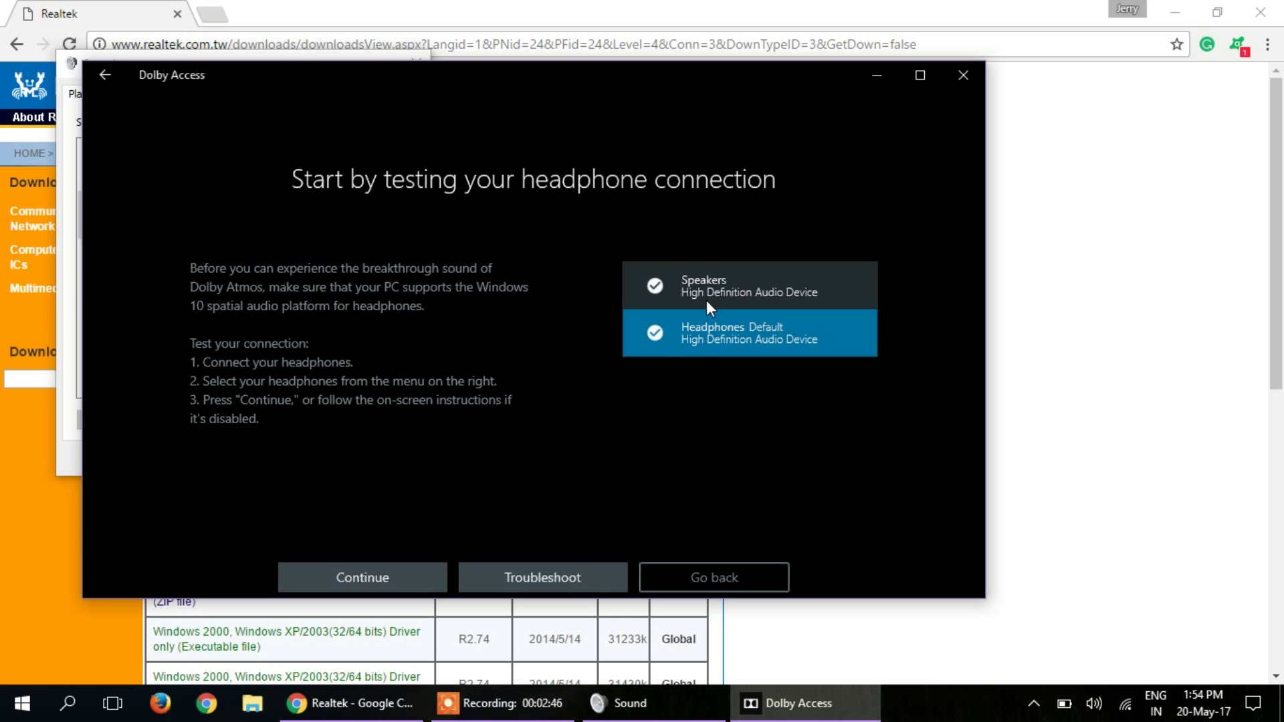
{"action": "left_click", "coordinate": [379, 572]}
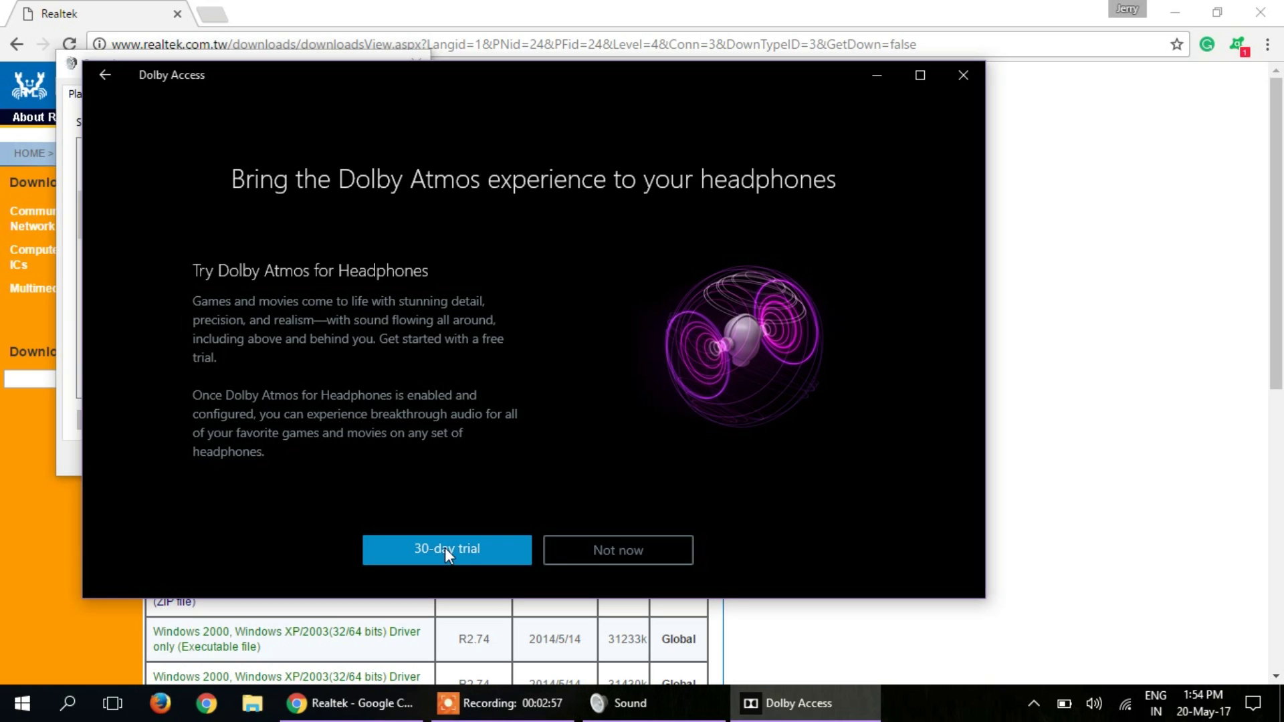
{"action": "left_click", "coordinate": [444, 545]}
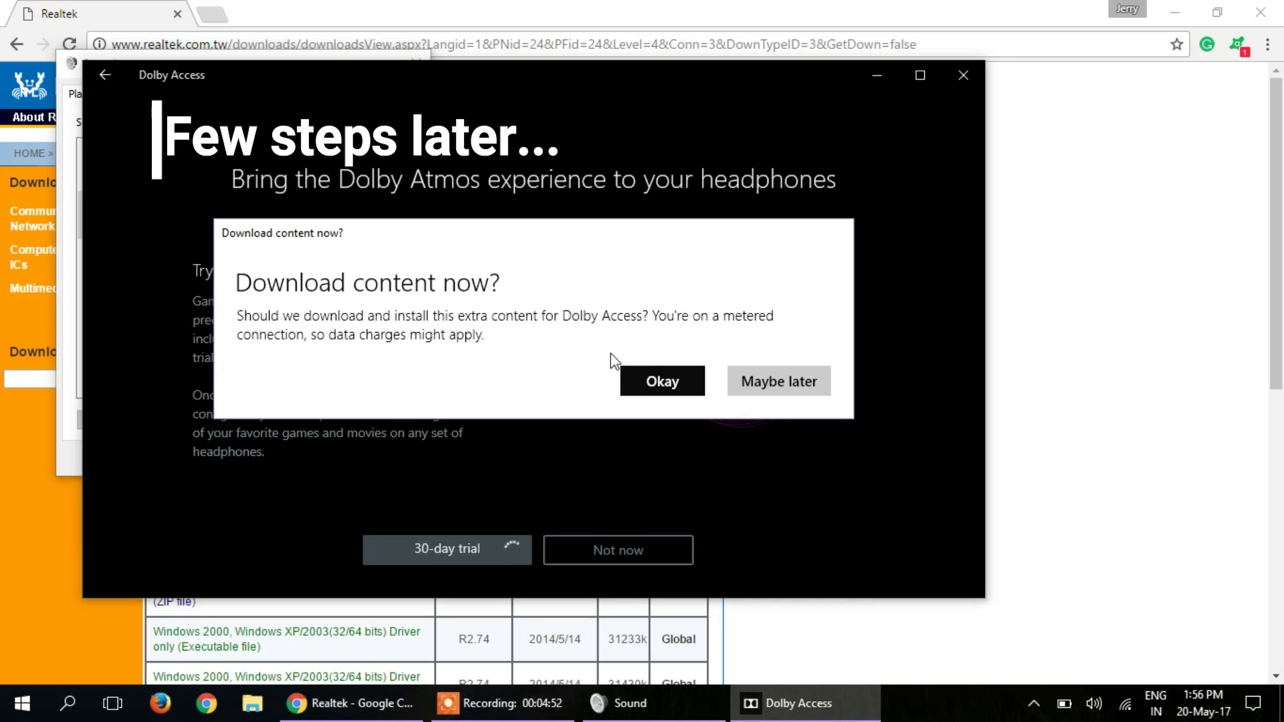
{"action": "left_click", "coordinate": [662, 382]}
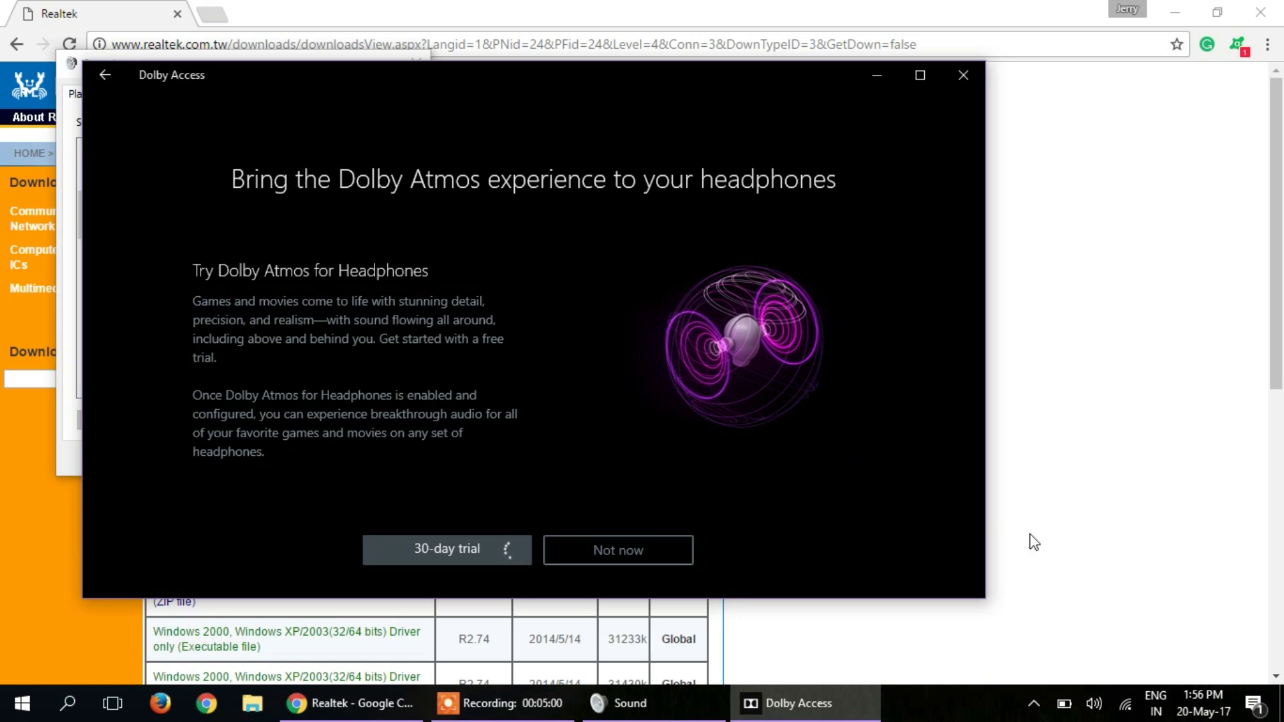
Confirm the Dolby Atmos for Headphones install notification in Action Center, then return to Dolby Access
{"action": "left_click", "coordinate": [1252, 706]}
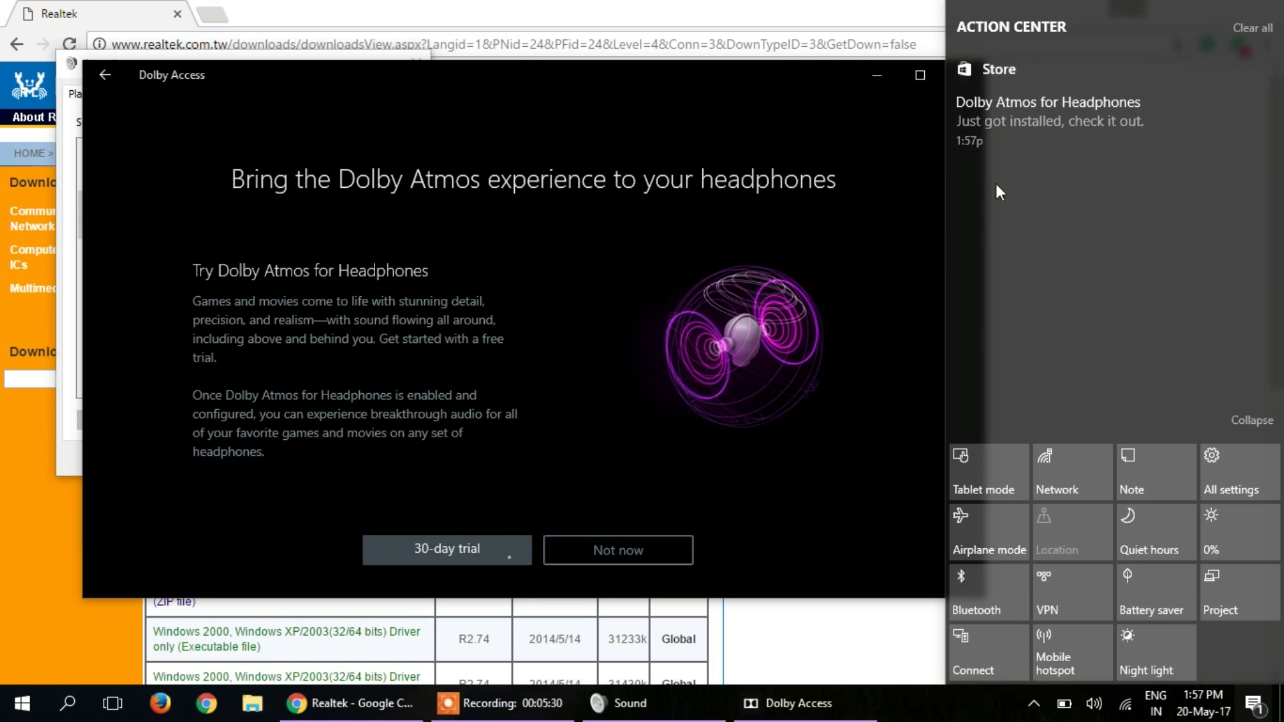
{"action": "left_click", "coordinate": [1086, 126]}
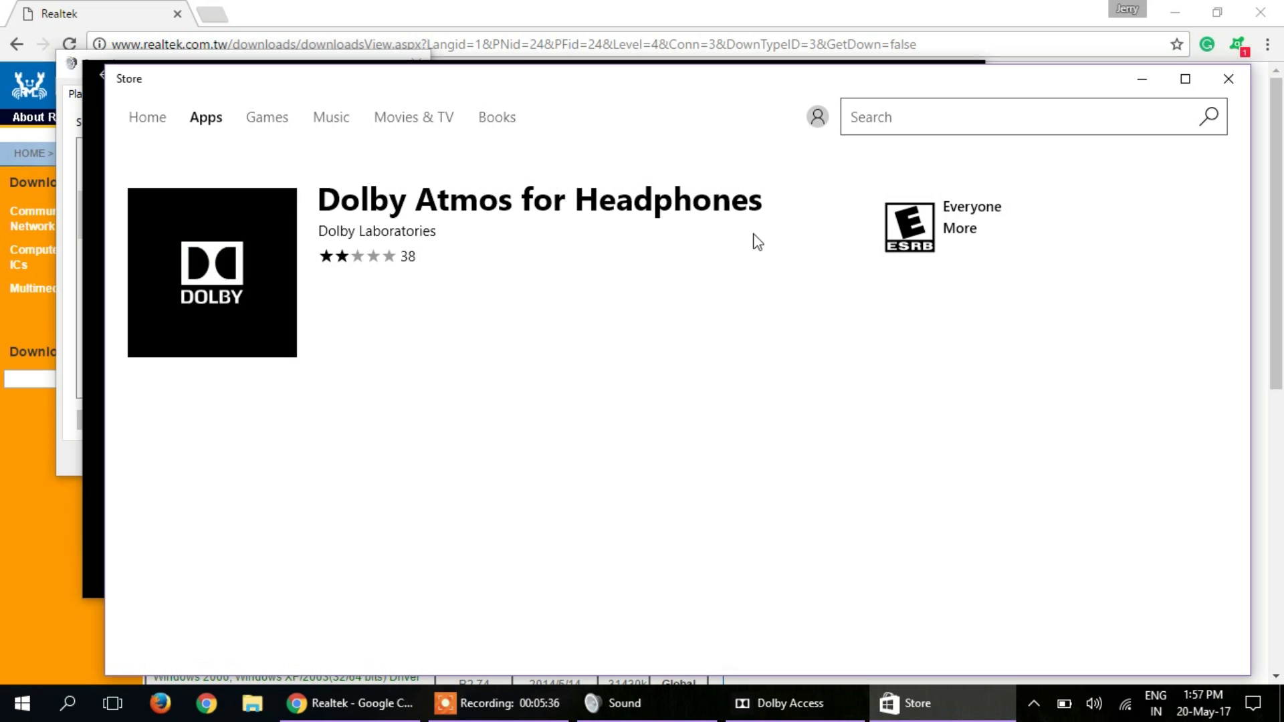
{"action": "left_click", "coordinate": [777, 697]}
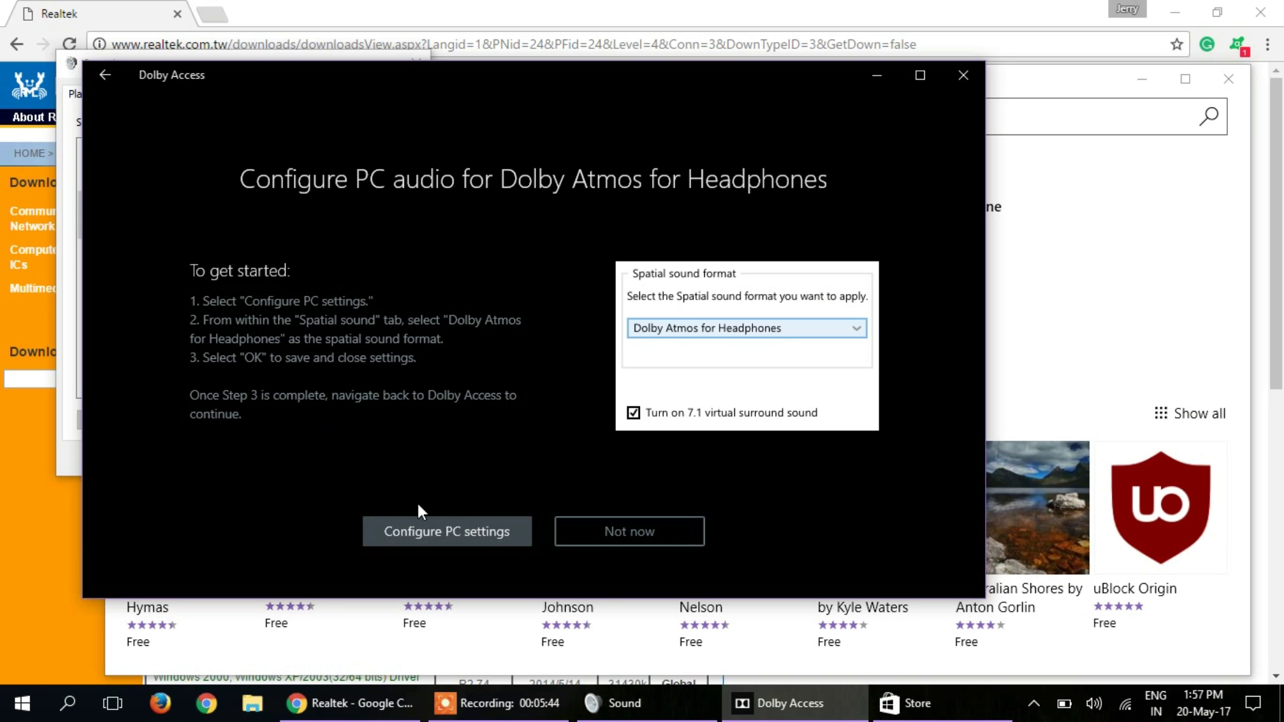
Choose Dolby Atmos for headphones and turn on 7.1 virtual surround, then apply and close
{"action": "left_click", "coordinate": [432, 526]}
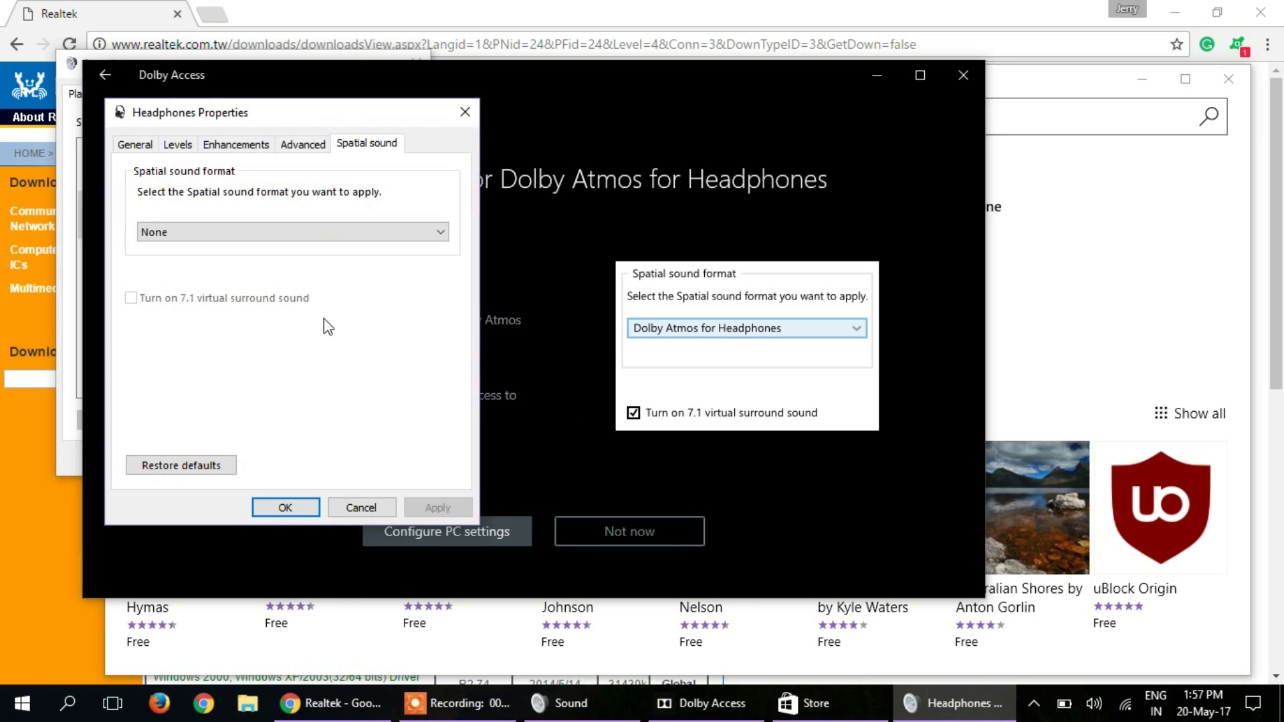
{"action": "left_click", "coordinate": [336, 232]}
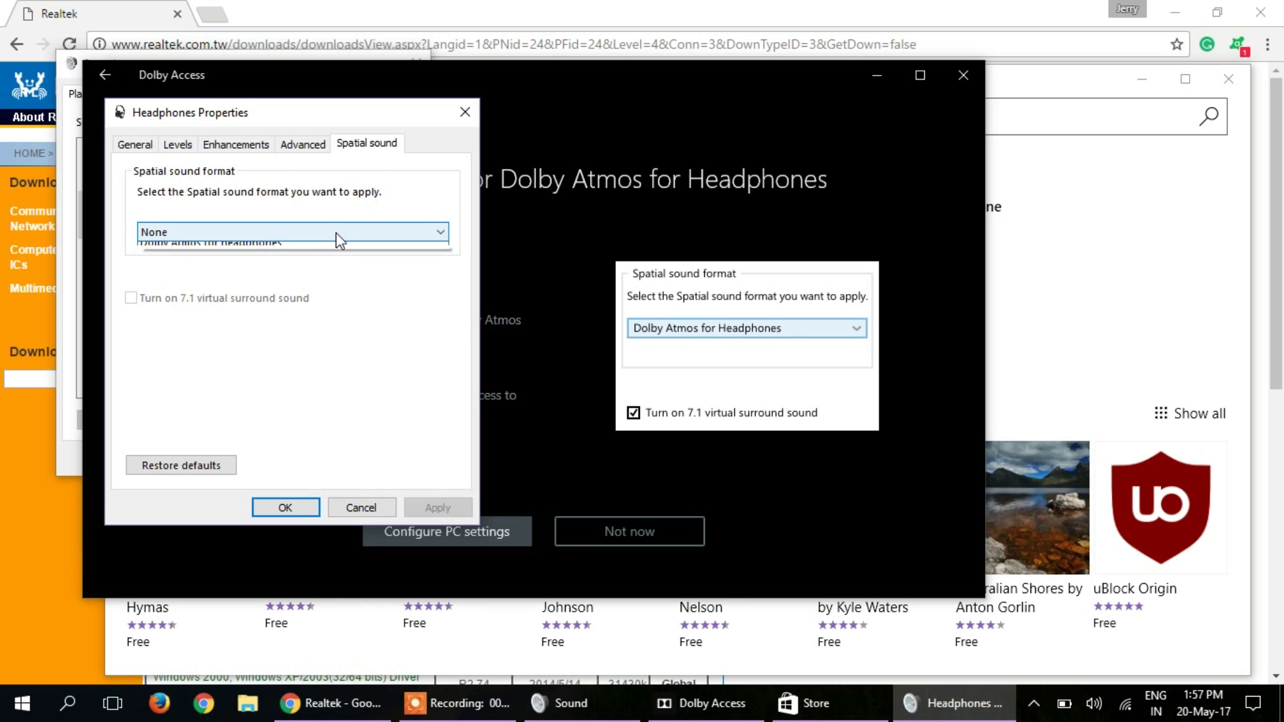
{"action": "left_click", "coordinate": [290, 270]}
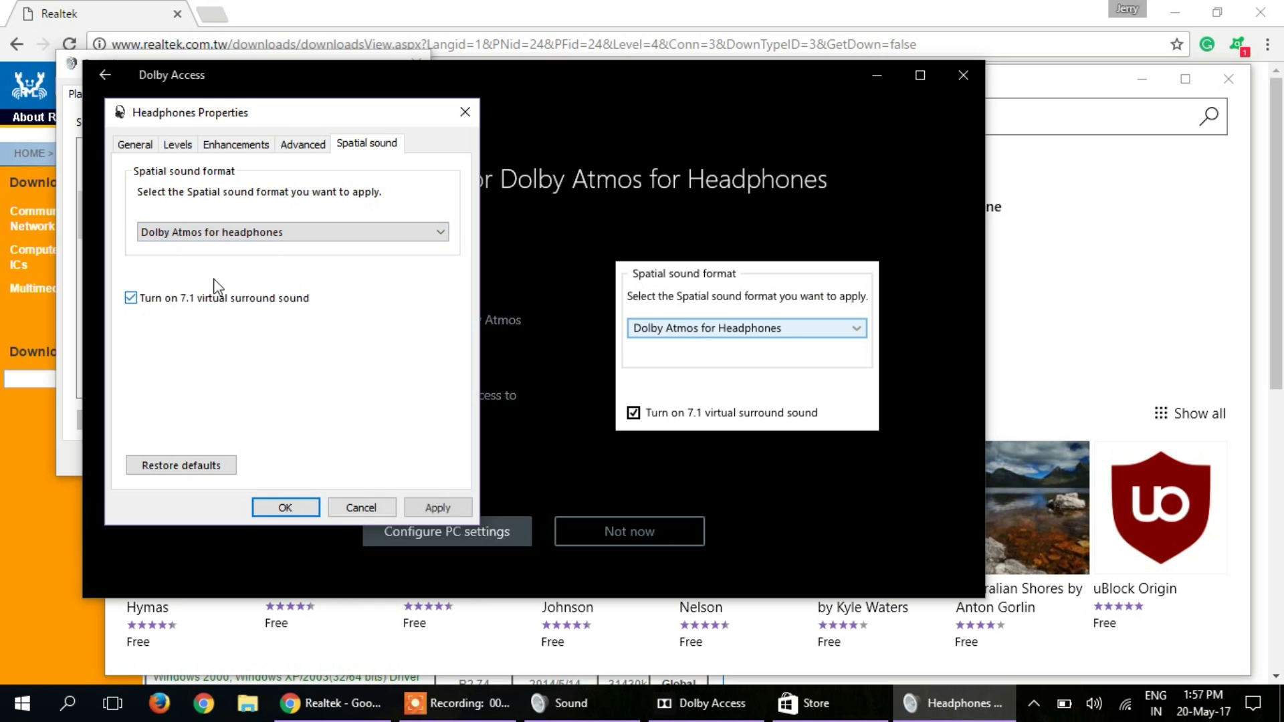
{"action": "left_click", "coordinate": [131, 298]}
{"action": "left_click", "coordinate": [435, 507]}
{"action": "left_click", "coordinate": [302, 507]}
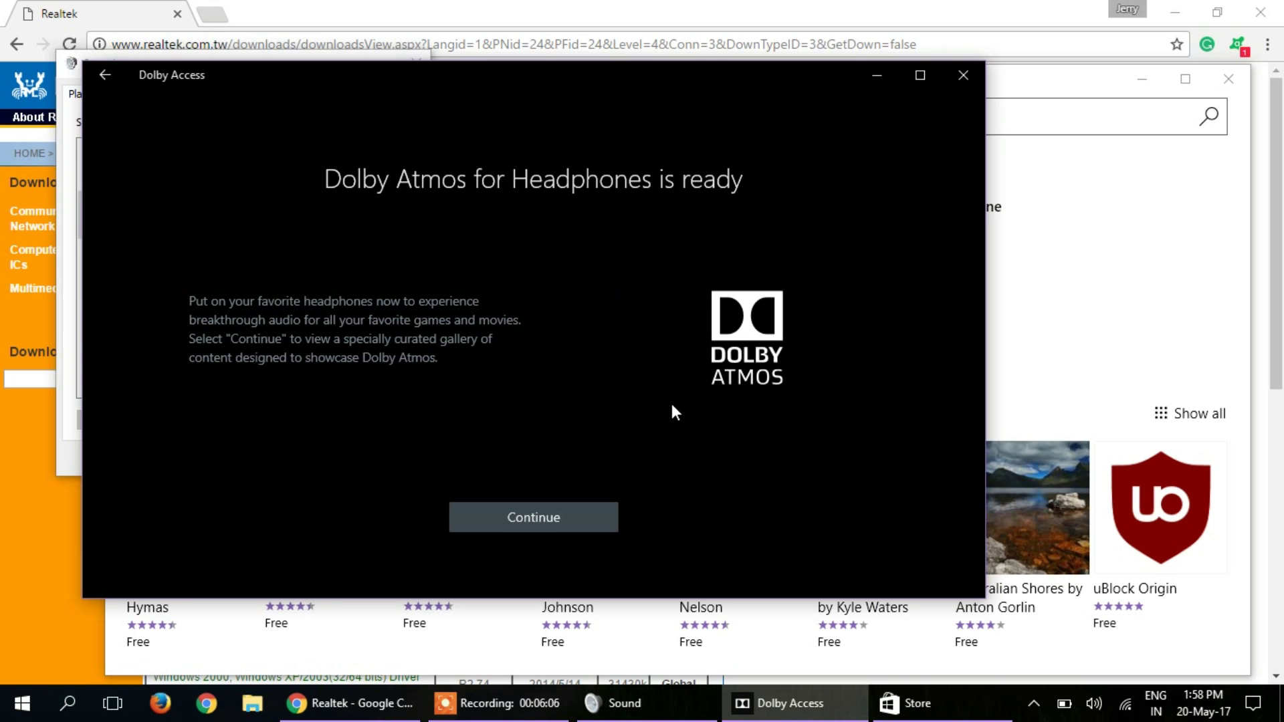
Go past the ready screen to the Headphones page with demo videos and 29 trial days left
{"action": "left_click", "coordinate": [600, 507]}
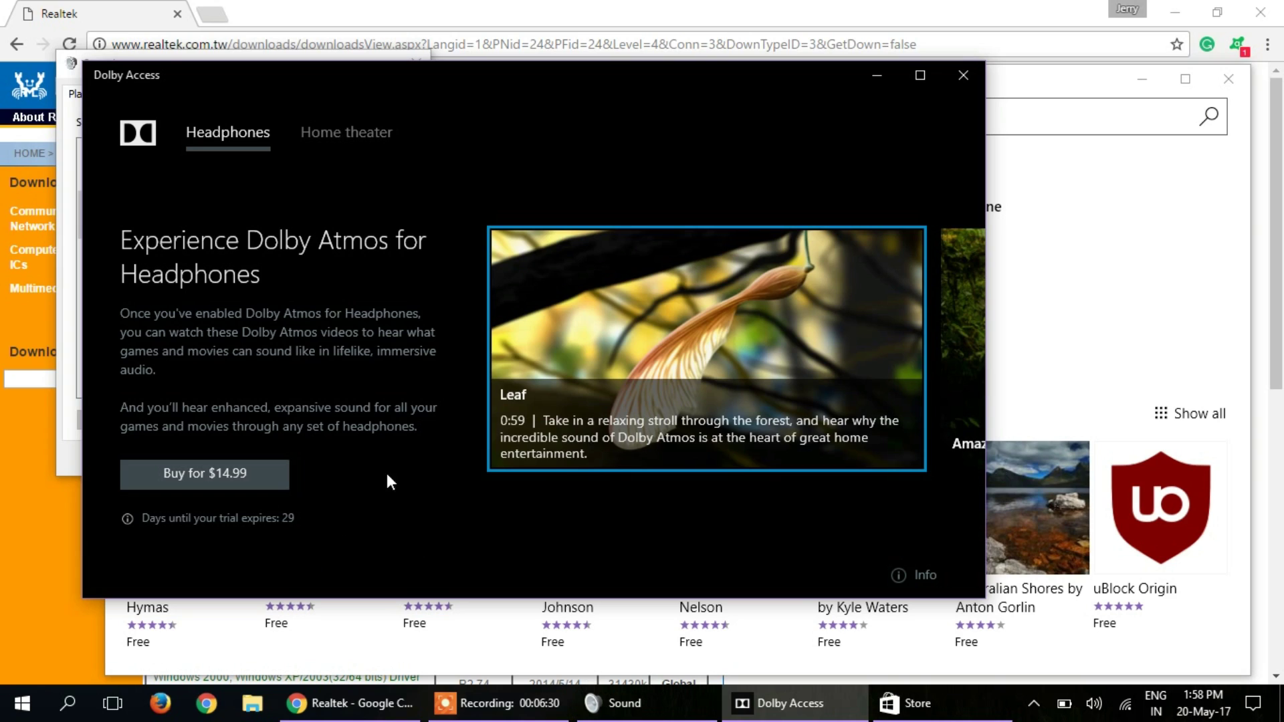
{"action": "mouse_move", "coordinate": [797, 275]}
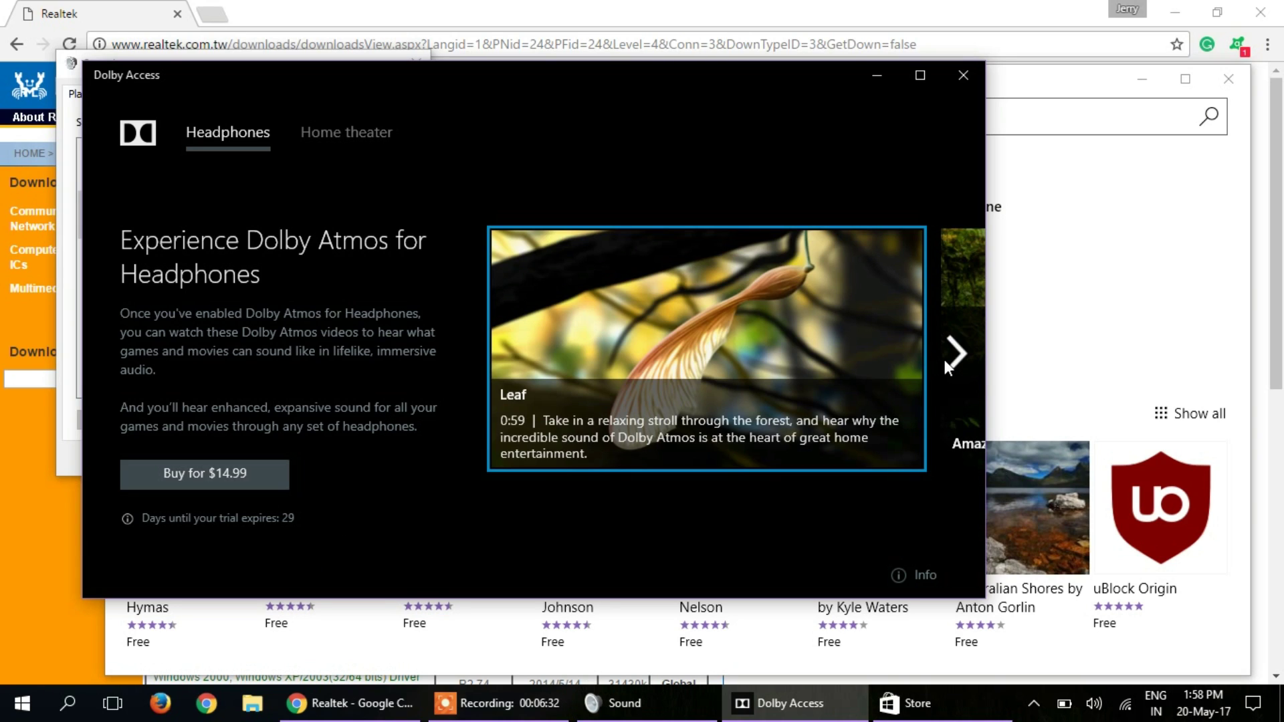